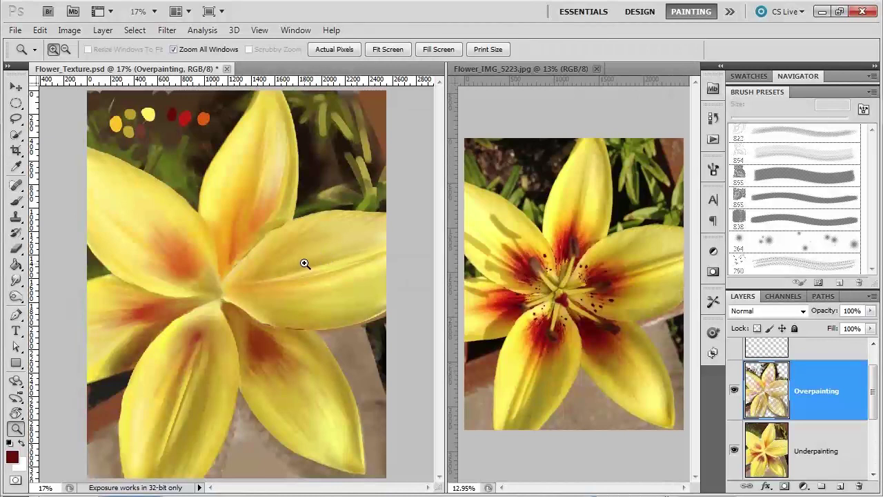
# - Zoom both documents in on the upper petal's red-streaked base, then return to the painting
pyautogui.click(569, 232)
pyautogui.click(570, 235)
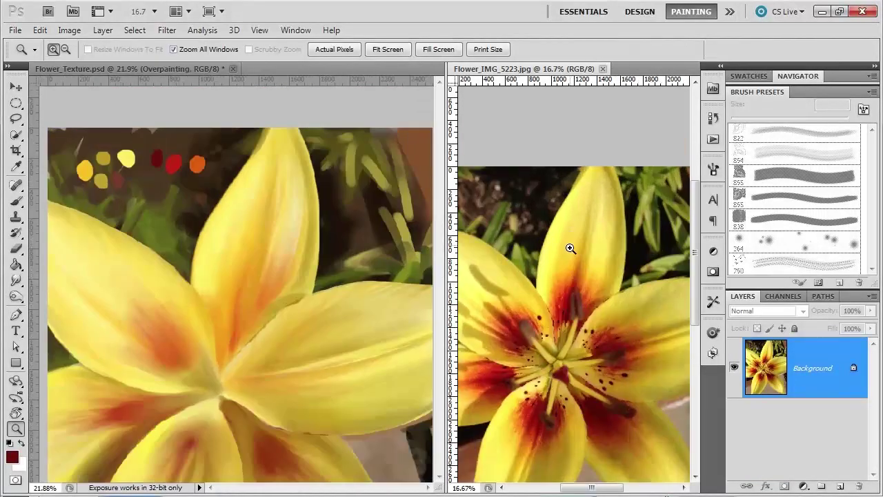
pyautogui.click(573, 307)
pyautogui.click(569, 295)
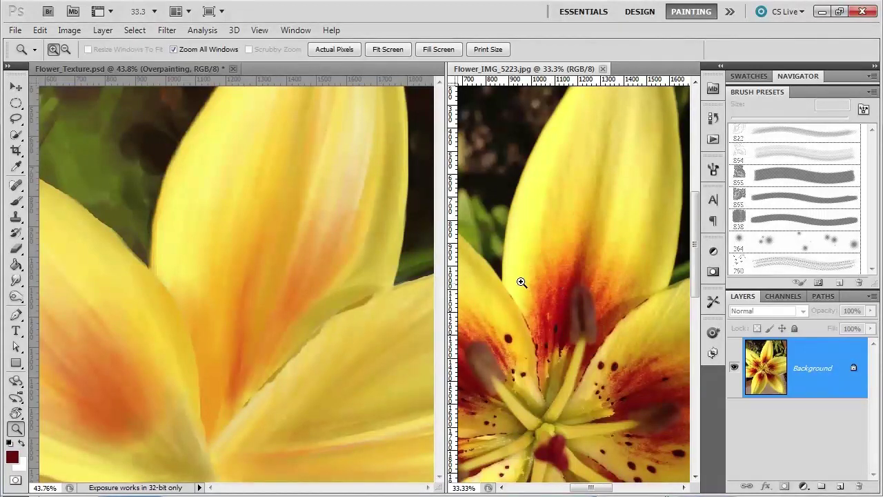
pyautogui.click(117, 69)
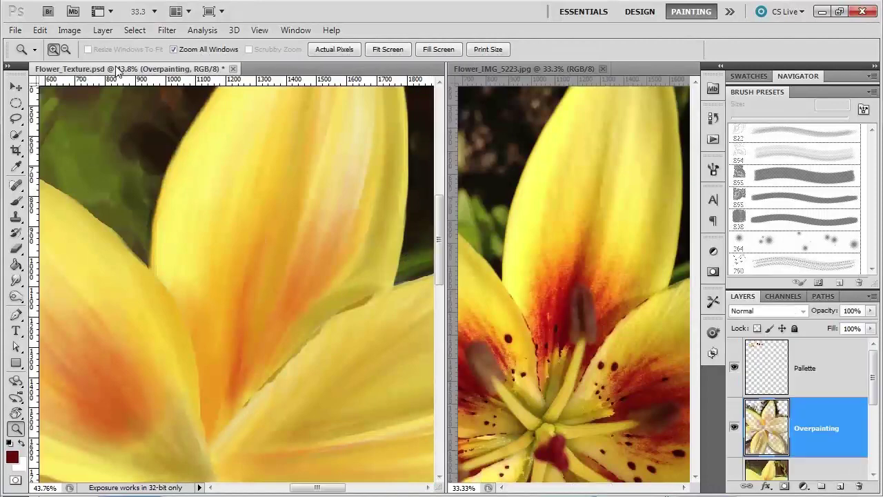
# - Pick the 613 px speckled texture brush and raise its spacing to 67%
pyautogui.click(714, 169)
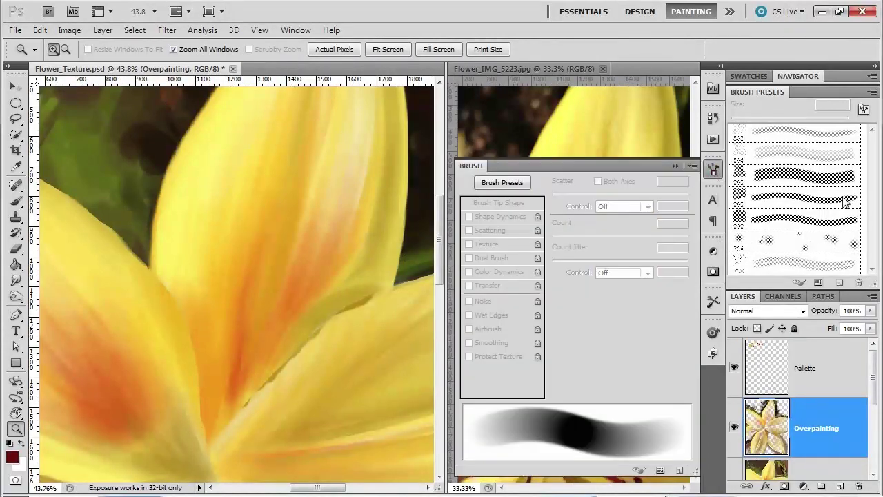
pyautogui.click(15, 200)
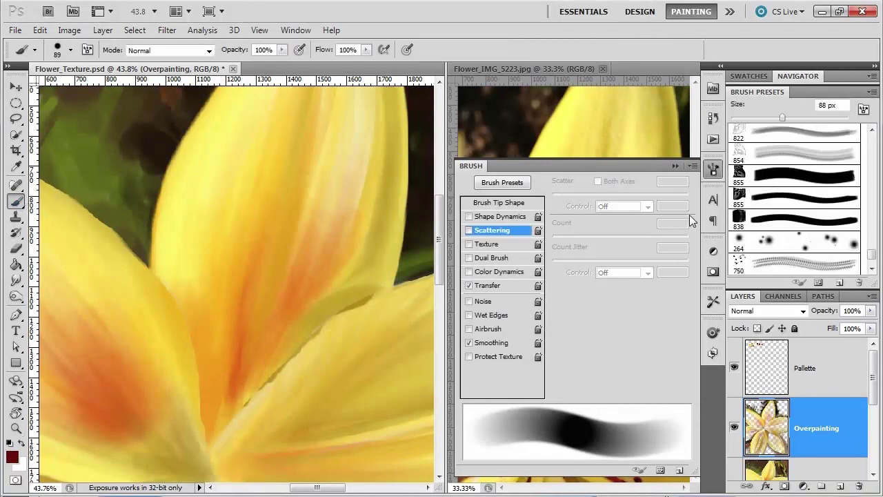
pyautogui.click(872, 268)
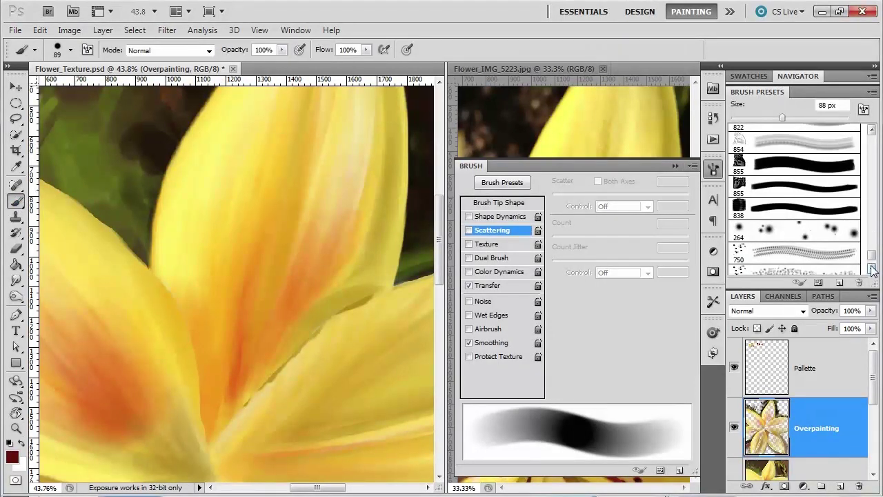
pyautogui.click(872, 261)
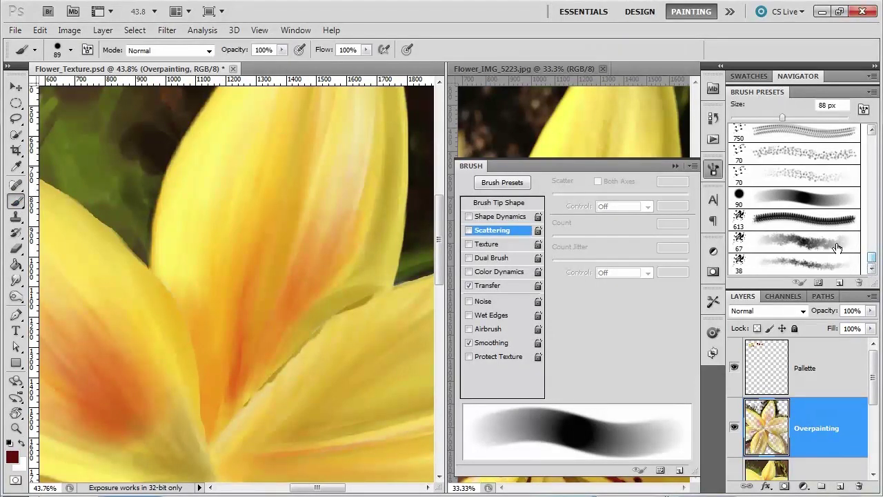
pyautogui.click(759, 225)
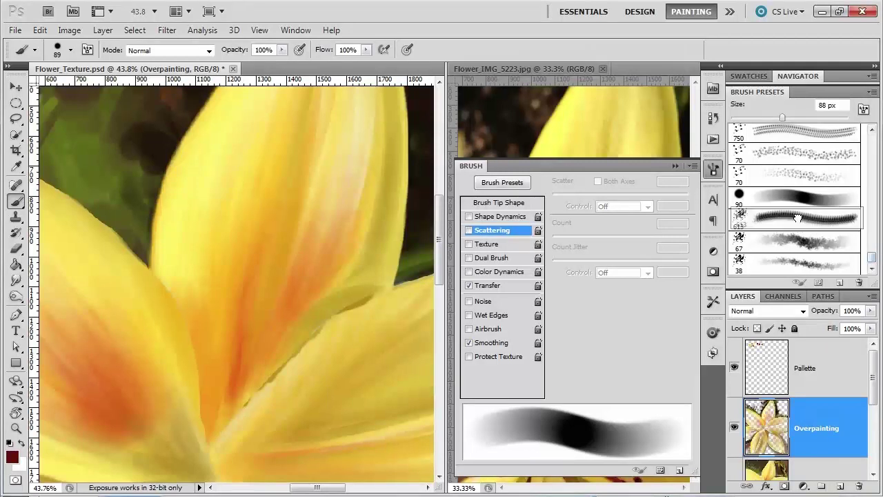
pyautogui.click(493, 203)
pyautogui.moveTo(579, 373); pyautogui.dragTo(598, 373)
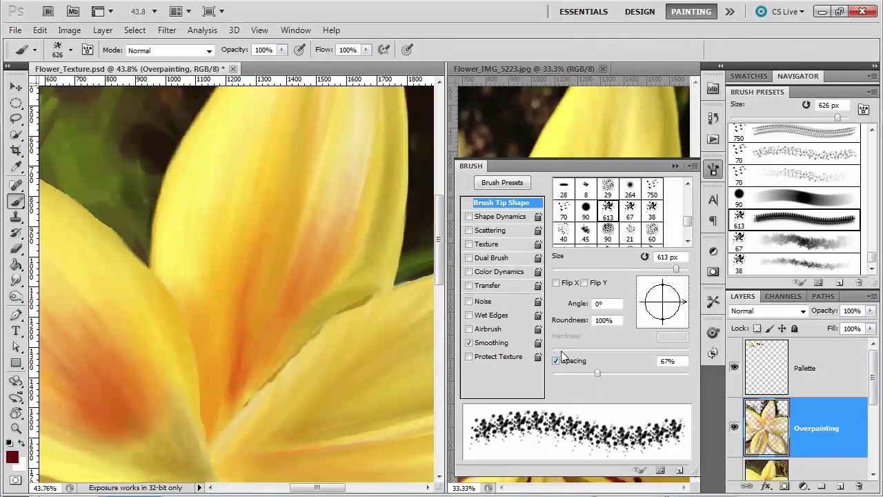
# - Add shape dynamics with 34% size jitter and 42% angle jitter, and pen-pressure opacity
pyautogui.click(499, 217)
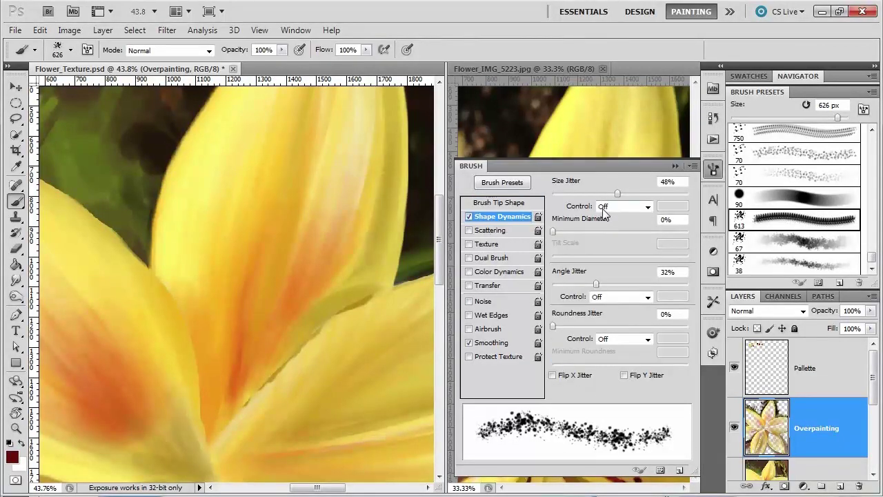
pyautogui.moveTo(619, 192)
pyautogui.mouseDown()
pyautogui.moveTo(560, 193)
pyautogui.moveTo(600, 195)
pyautogui.mouseUp()
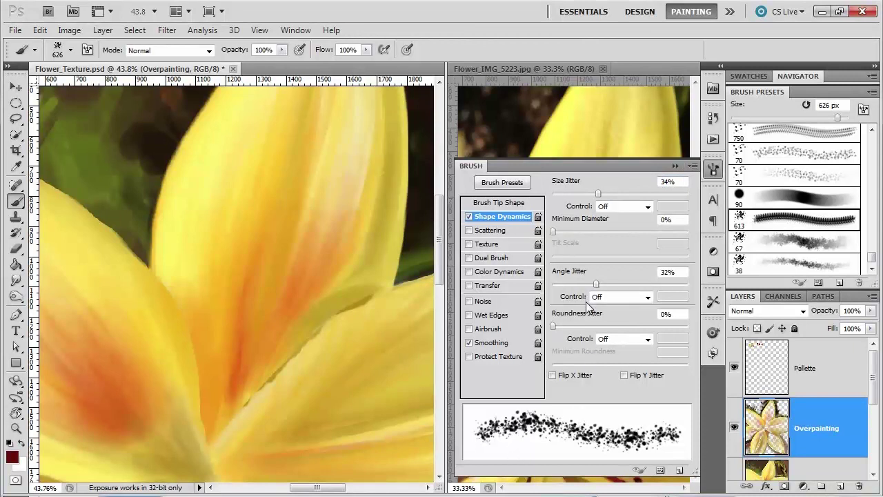
pyautogui.moveTo(598, 284)
pyautogui.mouseDown()
pyautogui.moveTo(556, 287)
pyautogui.moveTo(611, 289)
pyautogui.mouseUp()
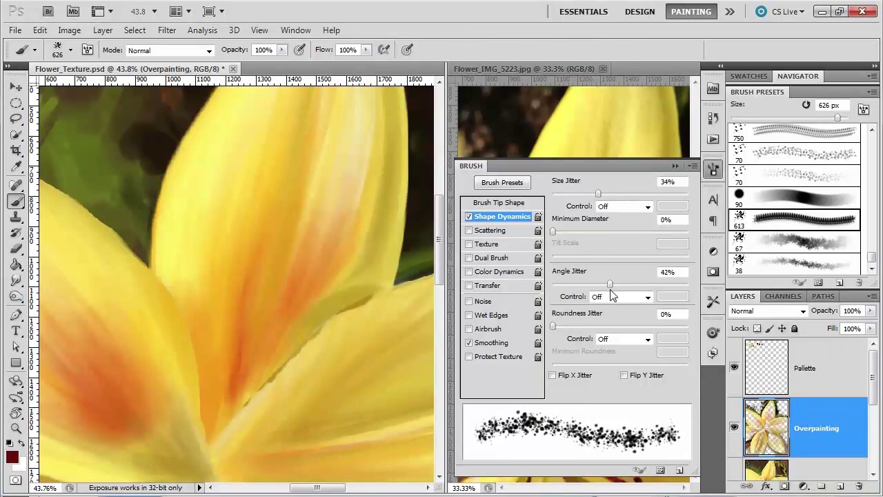
pyautogui.click(500, 286)
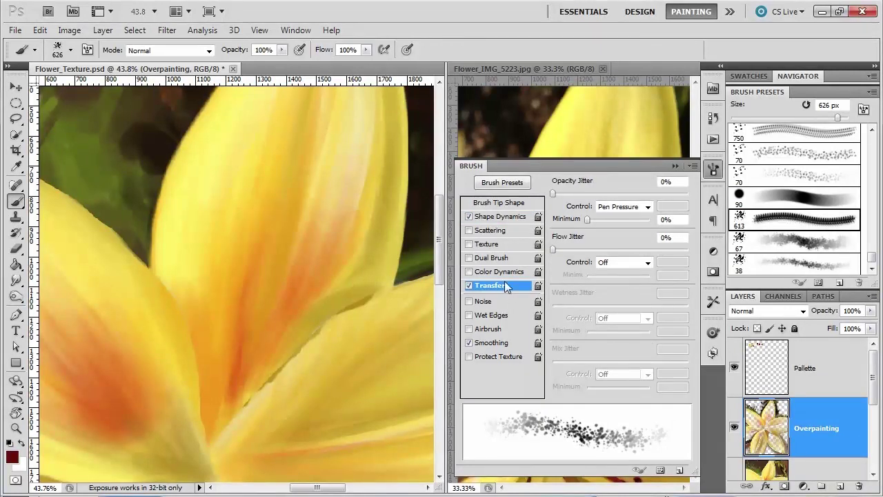
# - Try scattering at count 6, turn it off, and switch to the 38 px texture brush
pyautogui.click(505, 228)
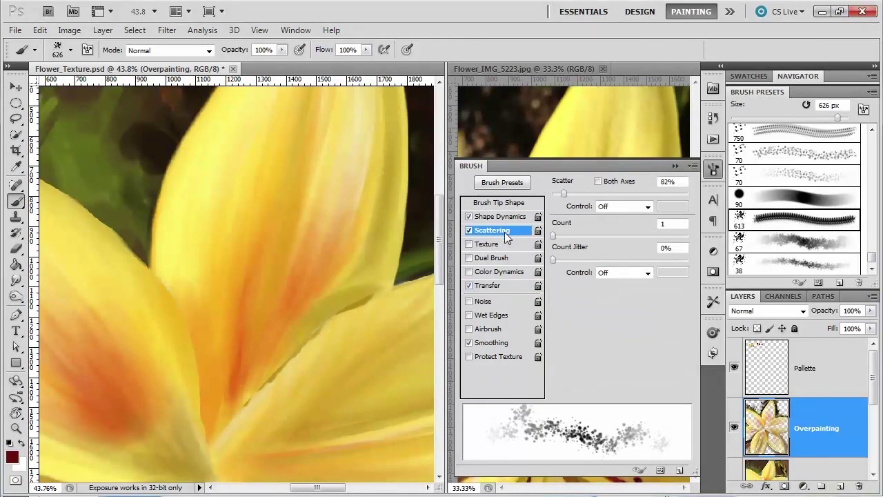
pyautogui.moveTo(554, 236); pyautogui.dragTo(595, 234)
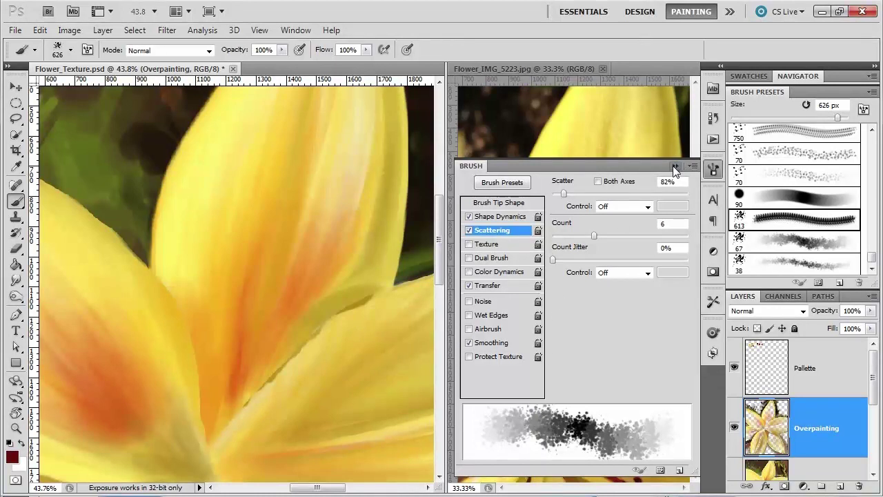
pyautogui.click(470, 230)
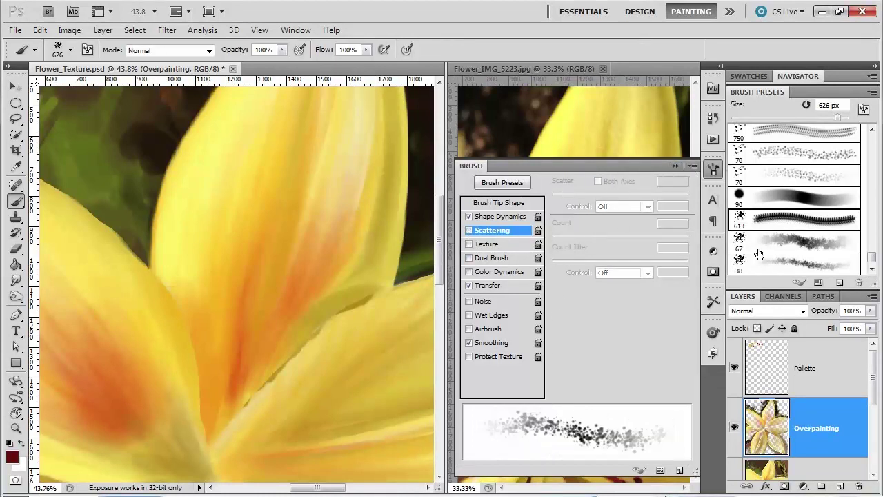
pyautogui.click(778, 267)
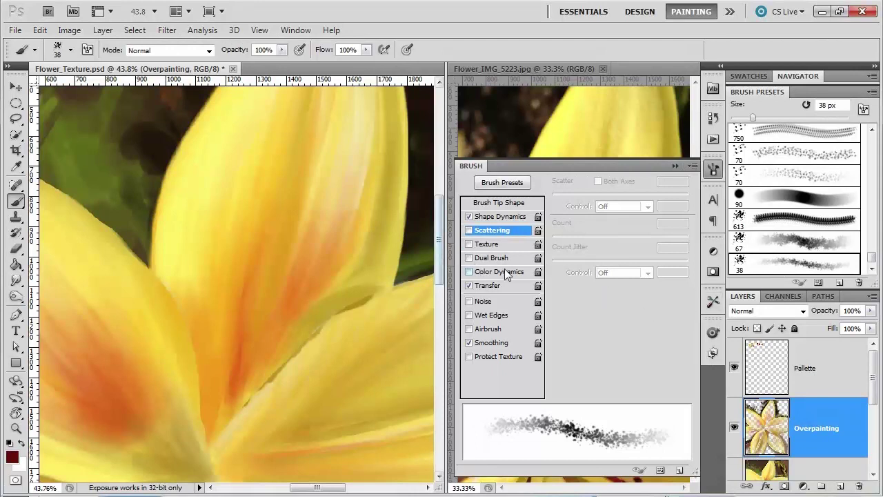
pyautogui.click(502, 218)
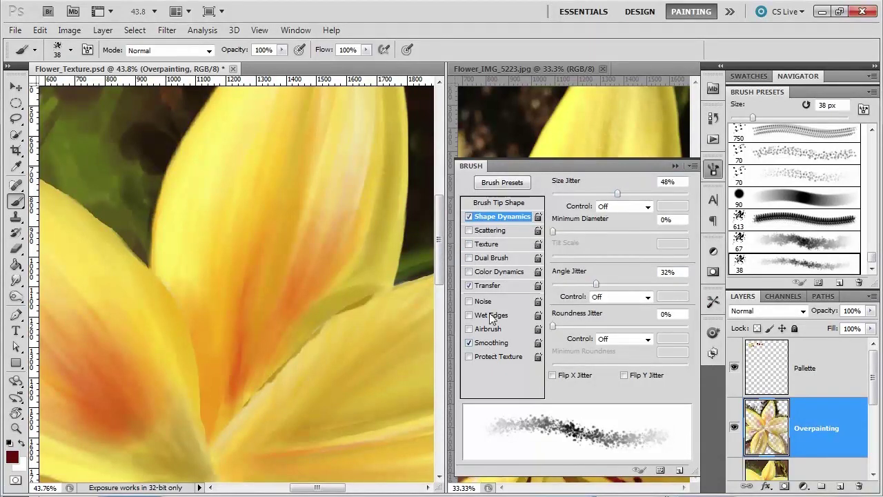
pyautogui.click(496, 286)
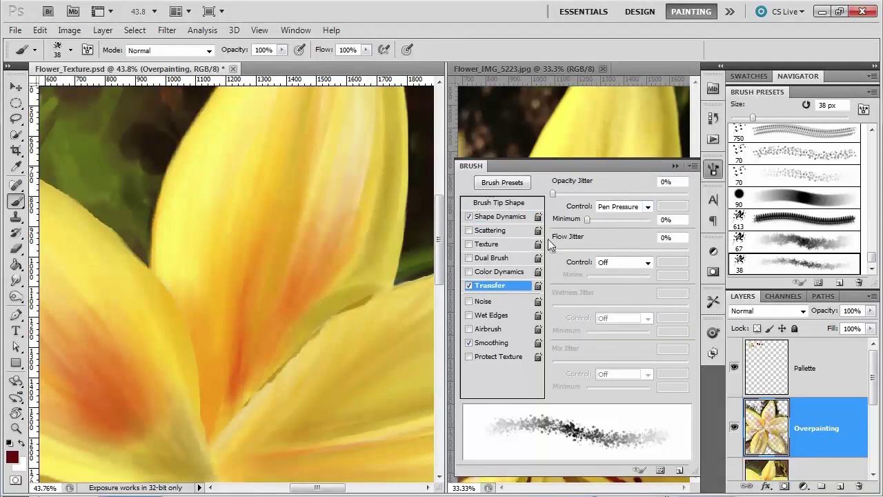
pyautogui.click(676, 166)
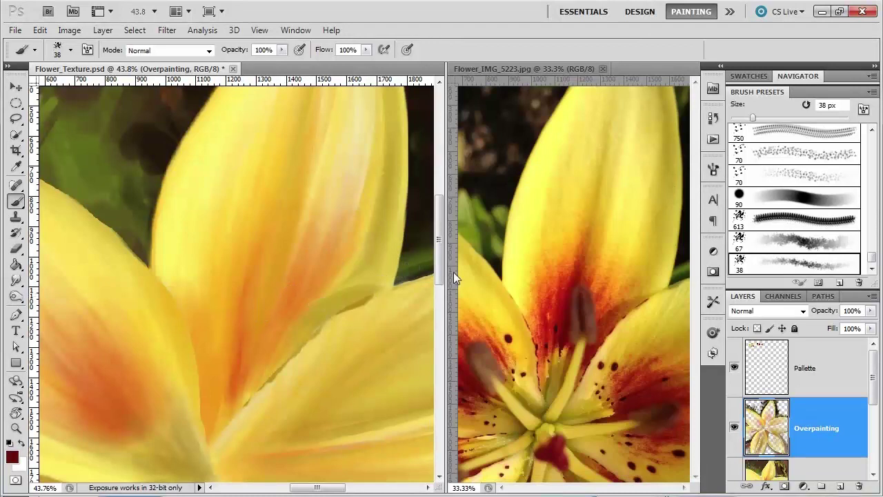
# - Create a new empty layer and rename it 'Texture'
pyautogui.click(840, 487)
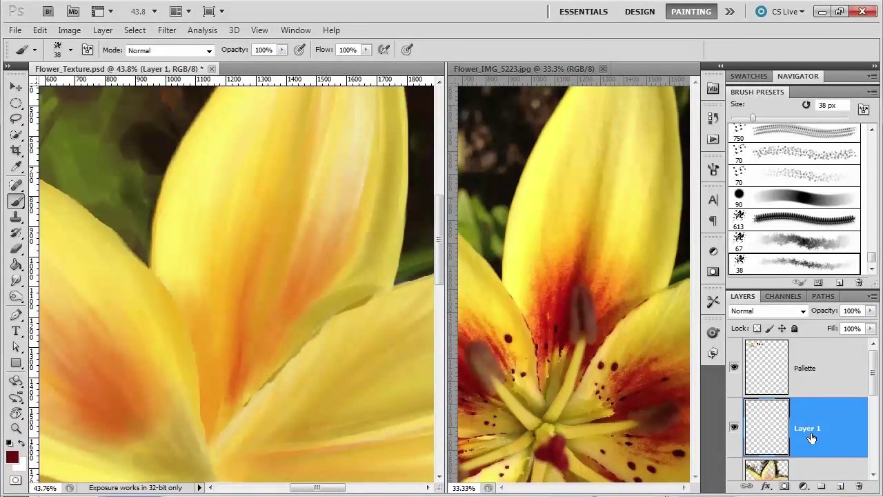
pyautogui.doubleClick(815, 429)
pyautogui.write('Texture')
pyautogui.press('Return')
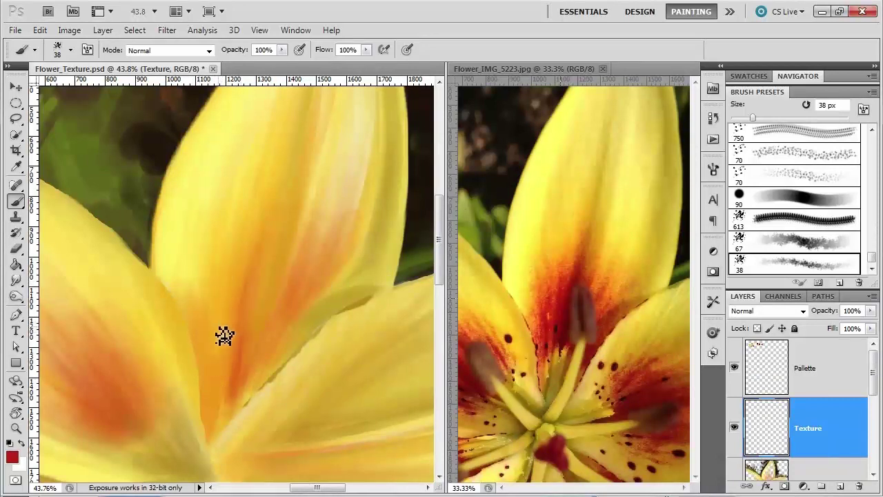
# - Paint a thin red streak, then blend orange and yellow around it with a 62 px brush
pyautogui.moveTo(241, 344)
pyautogui.mouseDown()
pyautogui.moveTo(260, 326)
pyautogui.moveTo(265, 296)
pyautogui.moveTo(245, 348)
pyautogui.moveTo(260, 268)
pyautogui.moveTo(265, 284)
pyautogui.moveTo(242, 339)
pyautogui.moveTo(239, 321)
pyautogui.moveTo(236, 342)
pyautogui.moveTo(235, 317)
pyautogui.moveTo(211, 308)
pyautogui.moveTo(238, 340)
pyautogui.moveTo(231, 356)
pyautogui.moveTo(233, 338)
pyautogui.moveTo(238, 345)
pyautogui.moveTo(244, 339)
pyautogui.moveTo(230, 340)
pyautogui.moveTo(220, 316)
pyautogui.moveTo(217, 347)
pyautogui.mouseUp()
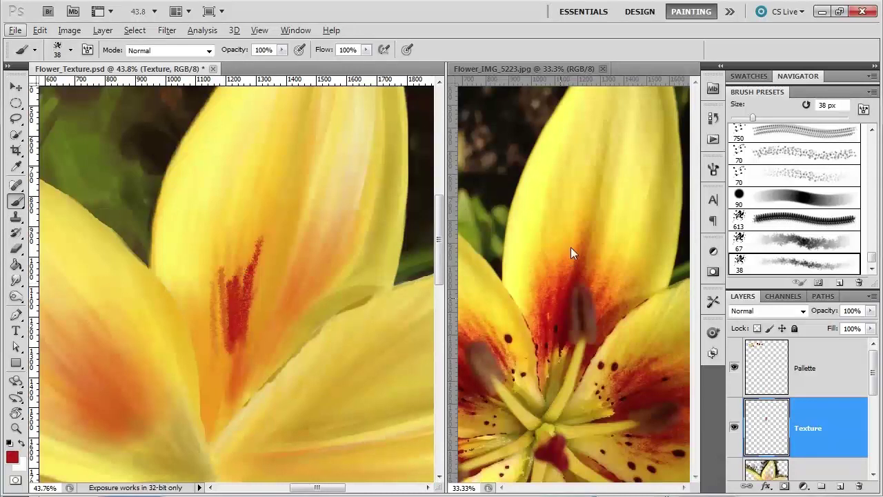
pyautogui.keyDown('alt'); pyautogui.click(236, 288); pyautogui.keyUp('alt')
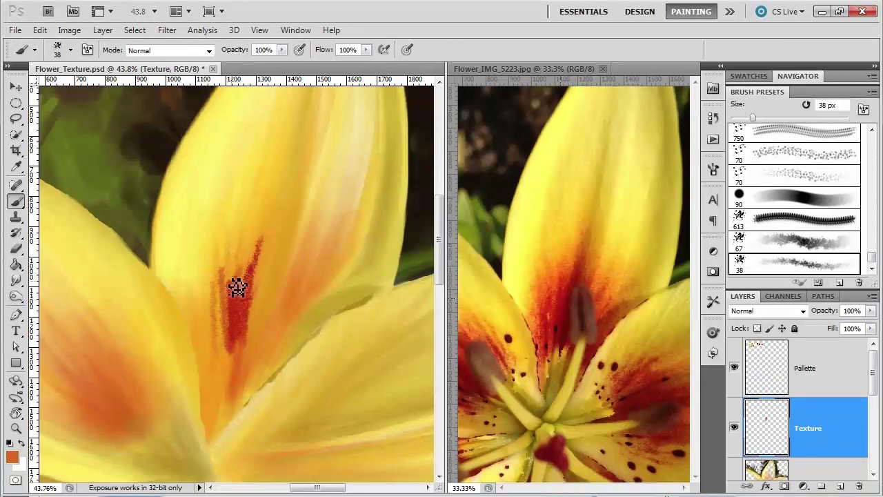
pyautogui.moveTo(237, 289)
pyautogui.mouseDown()
pyautogui.moveTo(225, 294)
pyautogui.moveTo(238, 261)
pyautogui.mouseUp()
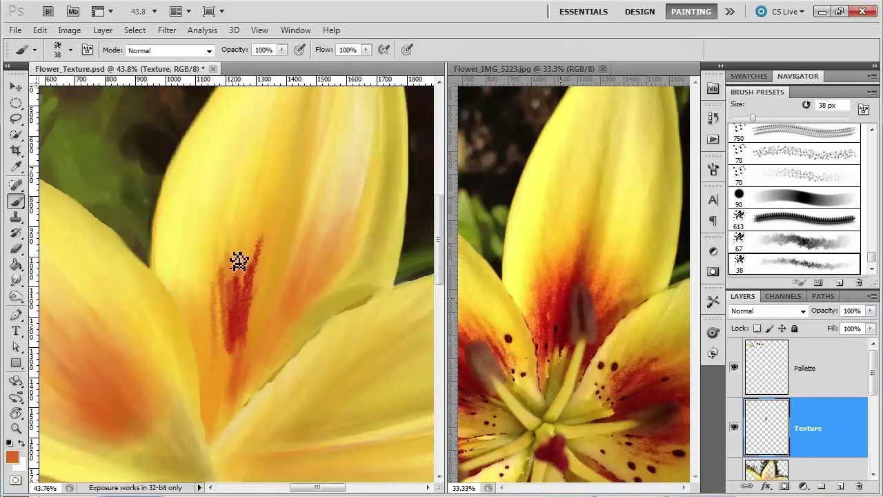
pyautogui.press(']')
pyautogui.press(']')
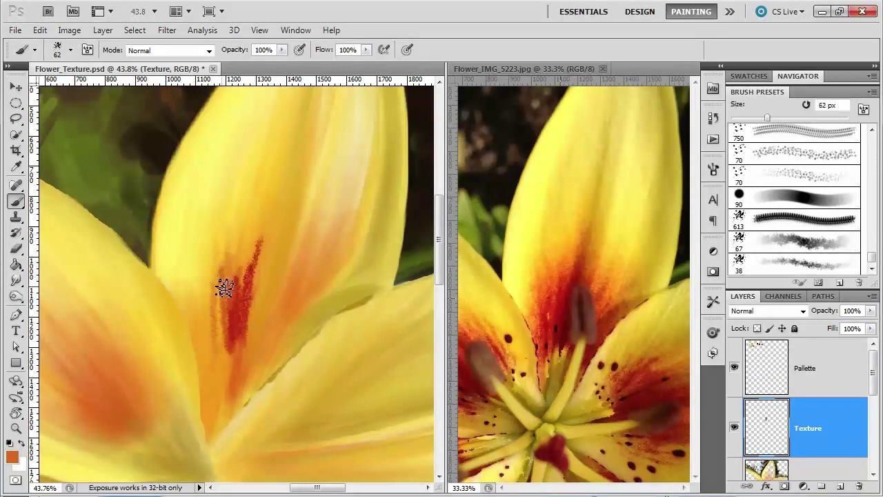
pyautogui.moveTo(223, 280)
pyautogui.mouseDown()
pyautogui.moveTo(229, 301)
pyautogui.moveTo(239, 245)
pyautogui.moveTo(242, 289)
pyautogui.moveTo(245, 257)
pyautogui.moveTo(228, 290)
pyautogui.moveTo(229, 223)
pyautogui.mouseUp()
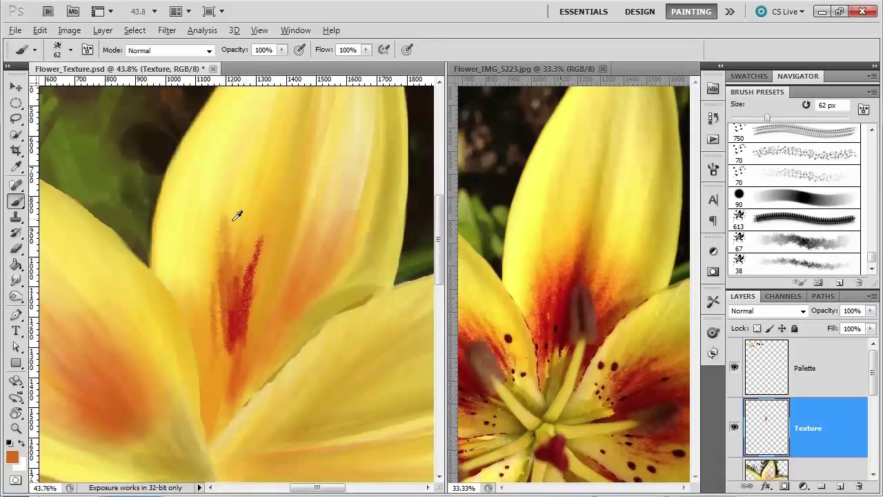
pyautogui.keyDown('alt'); pyautogui.click(238, 211); pyautogui.keyUp('alt')
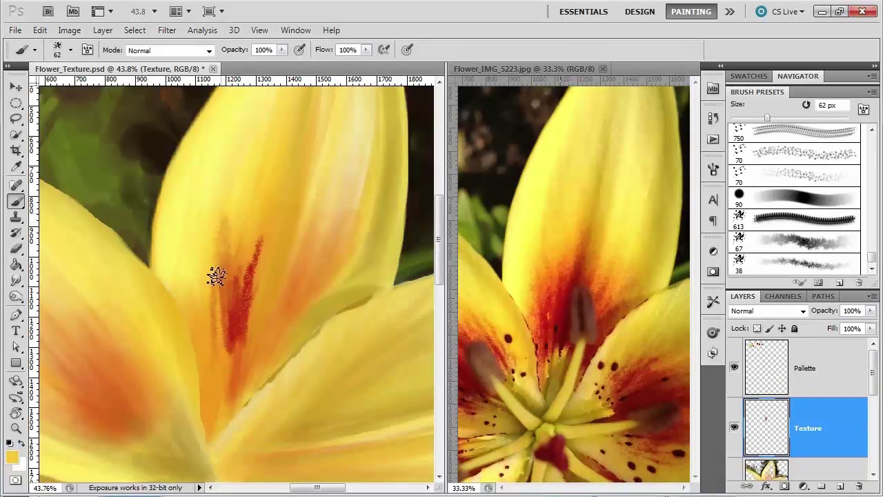
pyautogui.moveTo(216, 276)
pyautogui.mouseDown()
pyautogui.moveTo(225, 208)
pyautogui.moveTo(242, 190)
pyautogui.moveTo(233, 204)
pyautogui.moveTo(238, 264)
pyautogui.mouseUp()
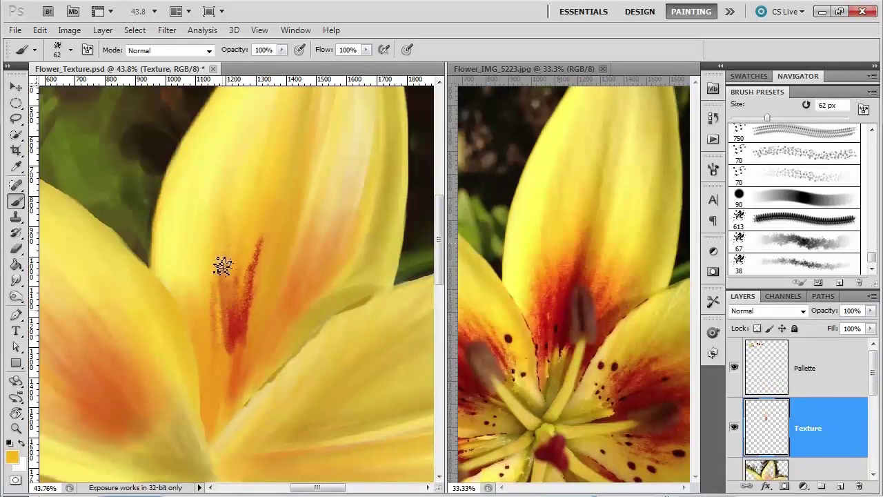
# - Add thin darker red streaks left of the main streak with a 32 px brush
pyautogui.keyDown('alt'); pyautogui.click(221, 331); pyautogui.keyUp('alt')
pyautogui.moveTo(221, 331)
pyautogui.mouseDown()
pyautogui.moveTo(222, 302)
pyautogui.moveTo(221, 341)
pyautogui.mouseUp()
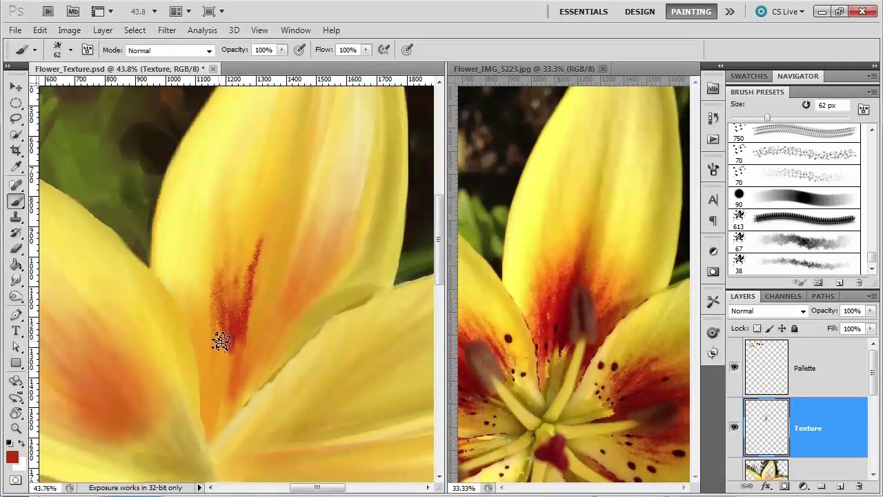
pyautogui.press('[')
pyautogui.press('[')
pyautogui.press('[')
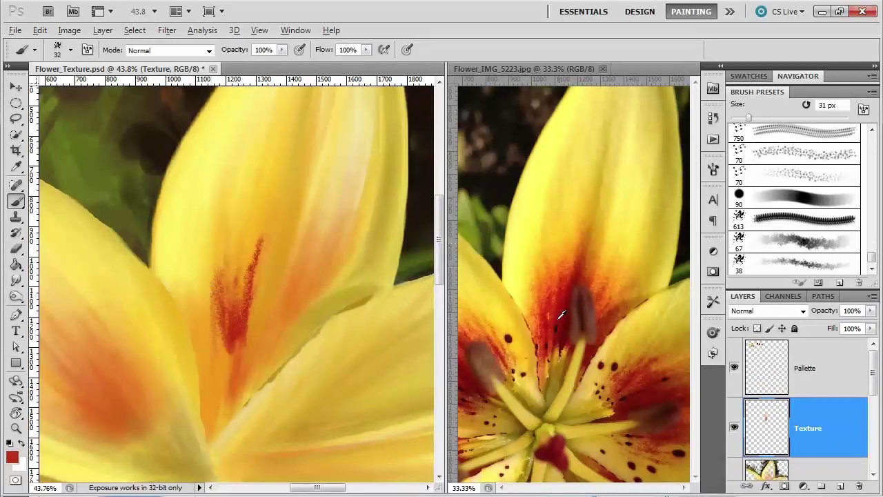
pyautogui.keyDown('alt'); pyautogui.click(563, 309); pyautogui.keyUp('alt')
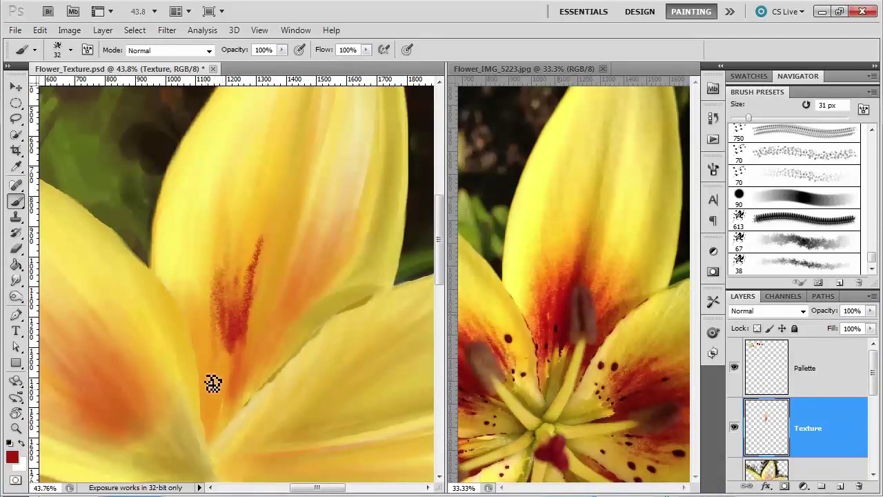
pyautogui.moveTo(201, 352); pyautogui.dragTo(197, 309)
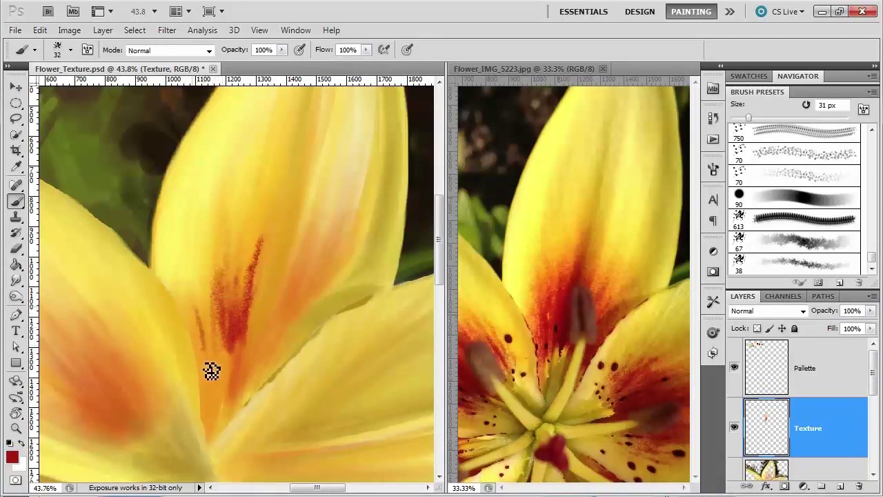
pyautogui.moveTo(211, 371); pyautogui.dragTo(196, 325)
pyautogui.moveTo(207, 379); pyautogui.dragTo(179, 298)
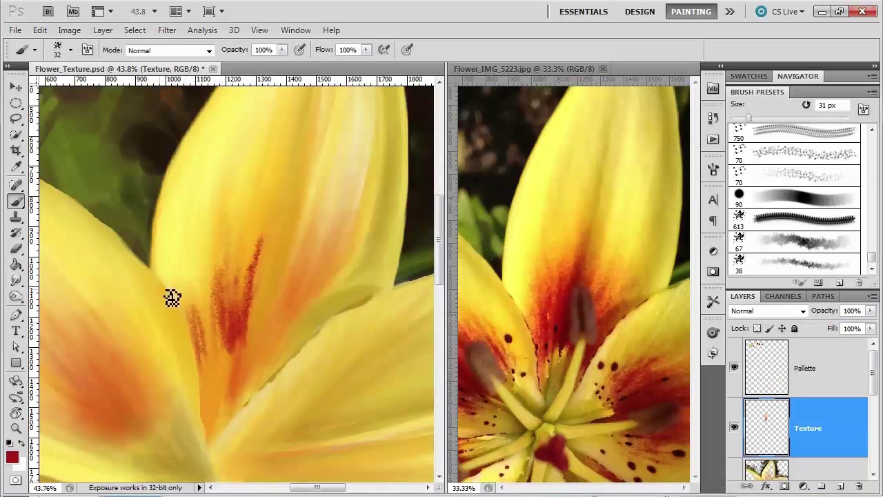
pyautogui.moveTo(204, 381); pyautogui.dragTo(185, 308)
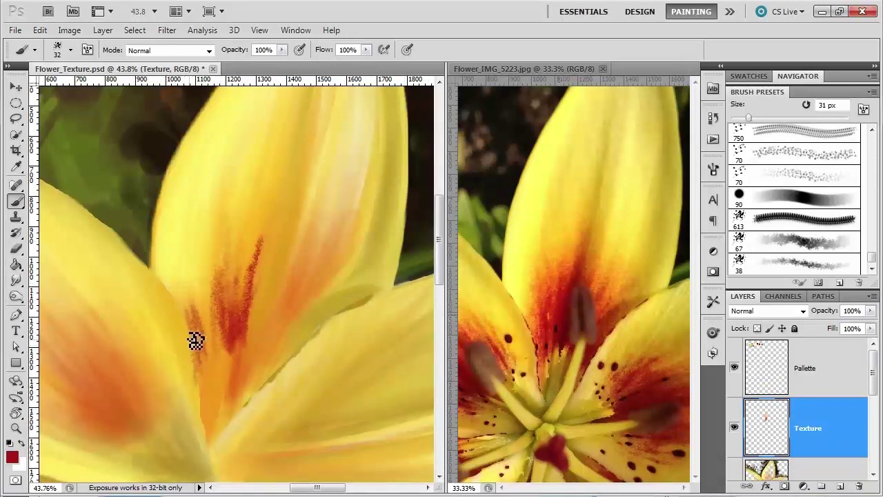
pyautogui.moveTo(196, 340)
pyautogui.mouseDown()
pyautogui.moveTo(211, 311)
pyautogui.moveTo(219, 334)
pyautogui.moveTo(205, 310)
pyautogui.moveTo(215, 248)
pyautogui.mouseUp()
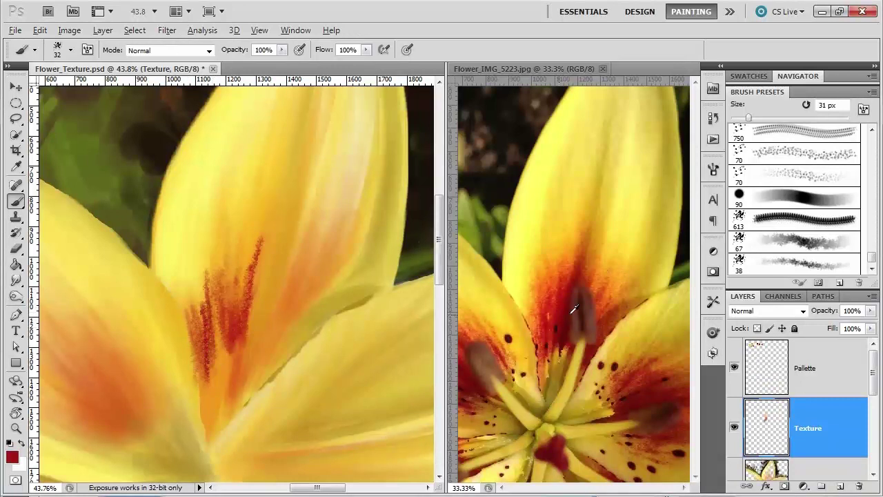
pyautogui.moveTo(219, 351); pyautogui.dragTo(208, 270)
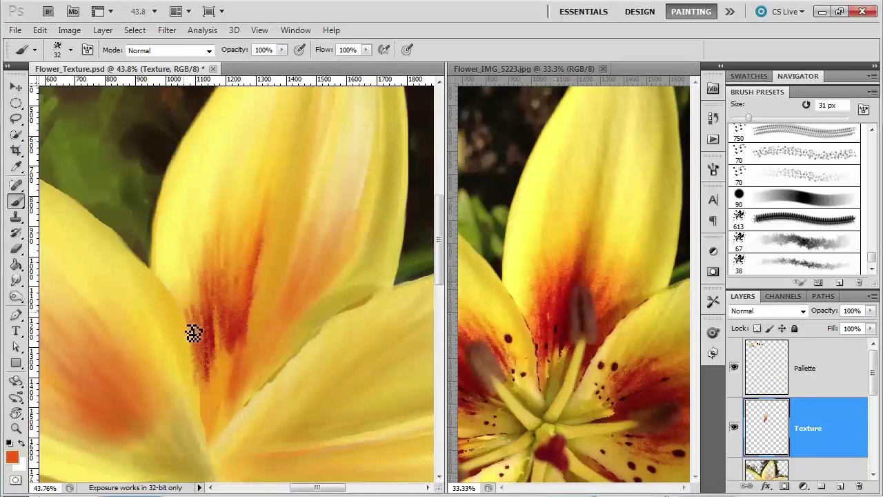
# - Sample deeper red, yellow and orange from the petal and shrink the brush to 22 px
pyautogui.keyDown('alt'); pyautogui.click(213, 316); pyautogui.keyUp('alt')
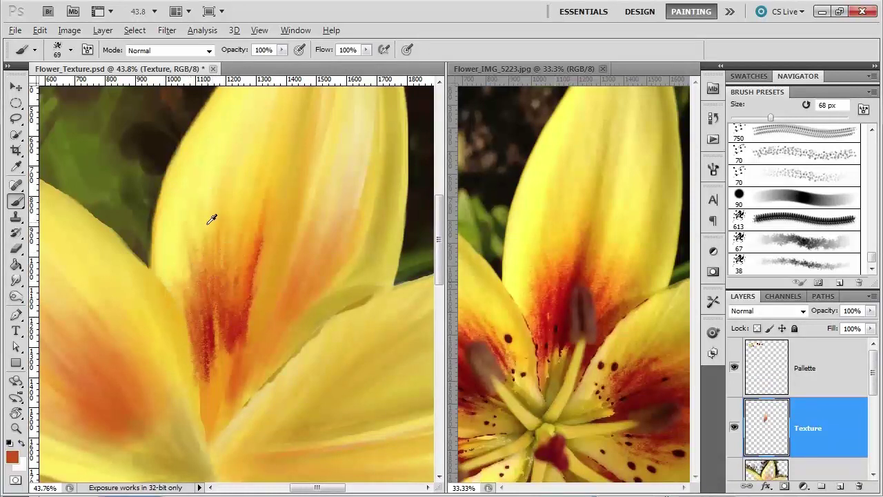
pyautogui.keyDown('alt'); pyautogui.click(208, 223); pyautogui.keyUp('alt')
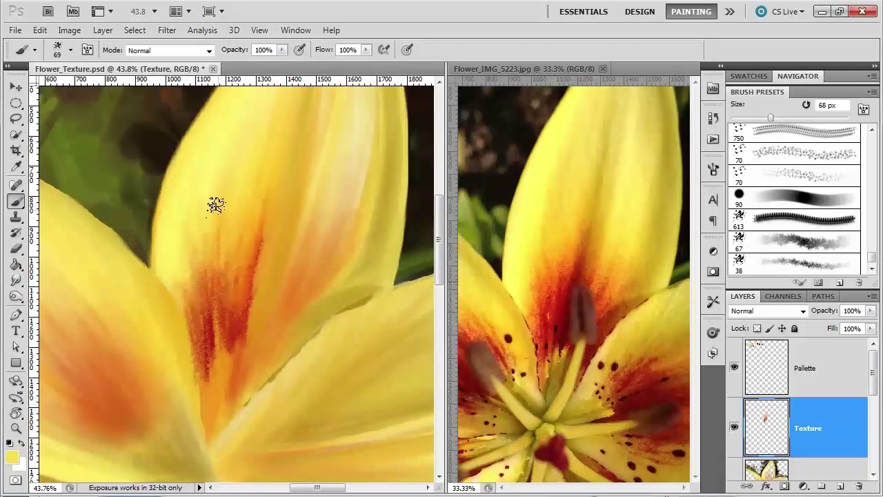
pyautogui.keyDown('alt'); pyautogui.click(236, 227); pyautogui.keyUp('alt')
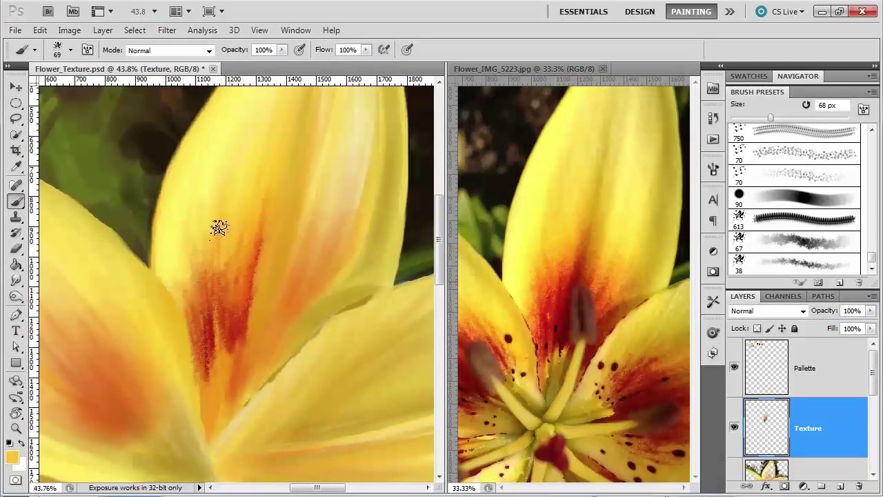
pyautogui.keyDown('alt'); pyautogui.click(223, 287); pyautogui.keyUp('alt')
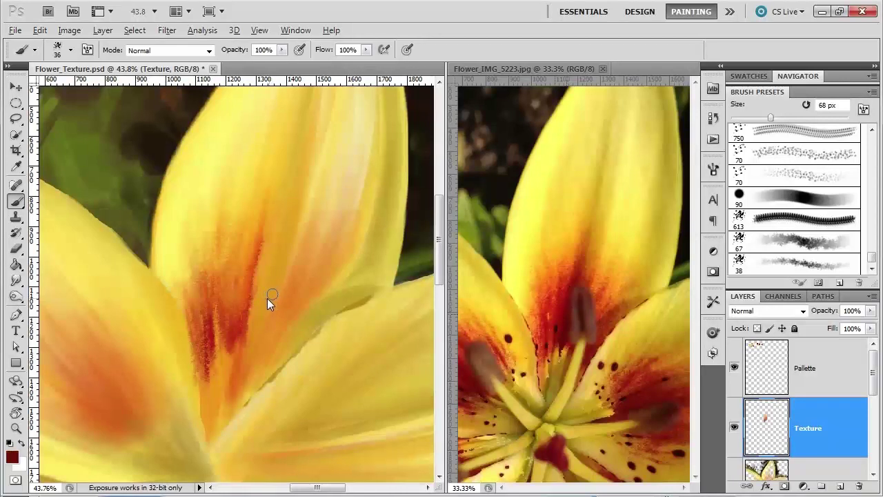
pyautogui.press('[')
pyautogui.press('[')
pyautogui.press('[')
pyautogui.press('[')
pyautogui.press('[')
# - Deepen the petal's red streak with thin dark strokes at 22 px
pyautogui.moveTo(235, 381); pyautogui.dragTo(259, 352)
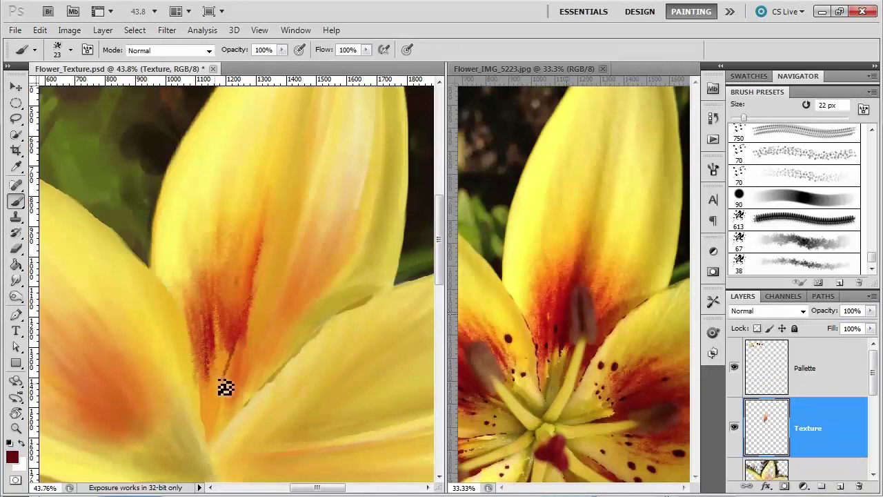
pyautogui.moveTo(223, 389)
pyautogui.mouseDown()
pyautogui.moveTo(251, 340)
pyautogui.moveTo(241, 370)
pyautogui.moveTo(250, 315)
pyautogui.moveTo(238, 370)
pyautogui.moveTo(247, 314)
pyautogui.moveTo(253, 308)
pyautogui.moveTo(245, 349)
pyautogui.moveTo(259, 311)
pyautogui.moveTo(250, 343)
pyautogui.moveTo(263, 252)
pyautogui.mouseUp()
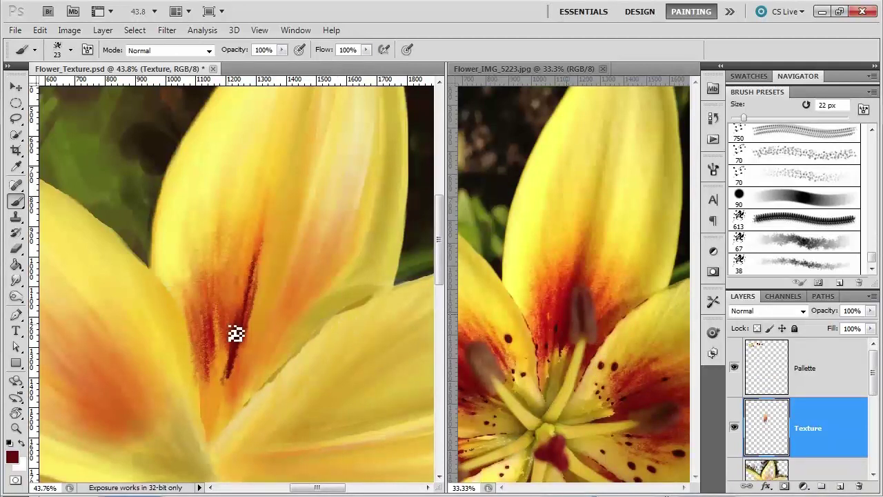
pyautogui.moveTo(258, 286)
pyautogui.mouseDown()
pyautogui.moveTo(246, 340)
pyautogui.moveTo(249, 297)
pyautogui.moveTo(246, 351)
pyautogui.moveTo(241, 321)
pyautogui.mouseUp()
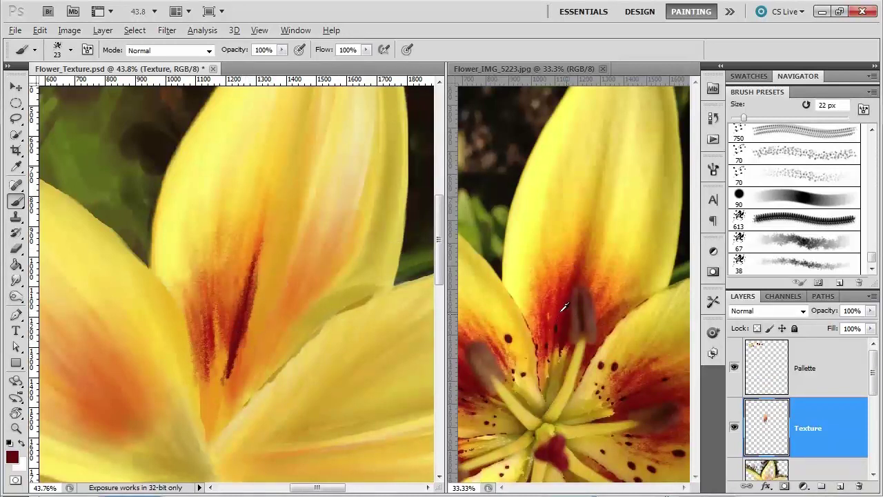
pyautogui.moveTo(238, 338)
pyautogui.mouseDown()
pyautogui.moveTo(257, 292)
pyautogui.moveTo(240, 357)
pyautogui.moveTo(248, 294)
pyautogui.moveTo(243, 326)
pyautogui.moveTo(251, 310)
pyautogui.moveTo(245, 318)
pyautogui.moveTo(251, 287)
pyautogui.moveTo(239, 335)
pyautogui.moveTo(241, 261)
pyautogui.moveTo(238, 332)
pyautogui.moveTo(237, 265)
pyautogui.moveTo(234, 293)
pyautogui.mouseUp()
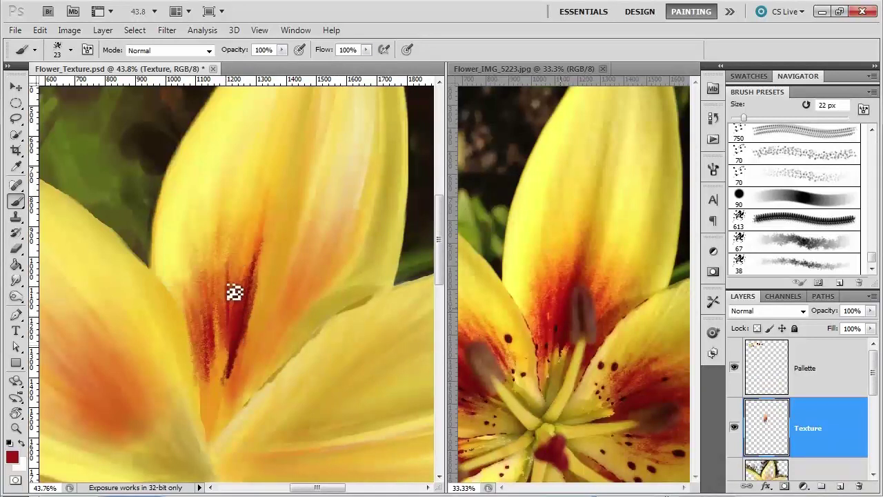
pyautogui.moveTo(230, 361)
pyautogui.mouseDown()
pyautogui.moveTo(227, 382)
pyautogui.moveTo(229, 300)
pyautogui.moveTo(223, 410)
pyautogui.moveTo(232, 369)
pyautogui.moveTo(236, 375)
pyautogui.moveTo(221, 382)
pyautogui.moveTo(229, 325)
pyautogui.moveTo(221, 389)
pyautogui.moveTo(226, 307)
pyautogui.moveTo(239, 297)
pyautogui.moveTo(234, 366)
pyautogui.mouseUp()
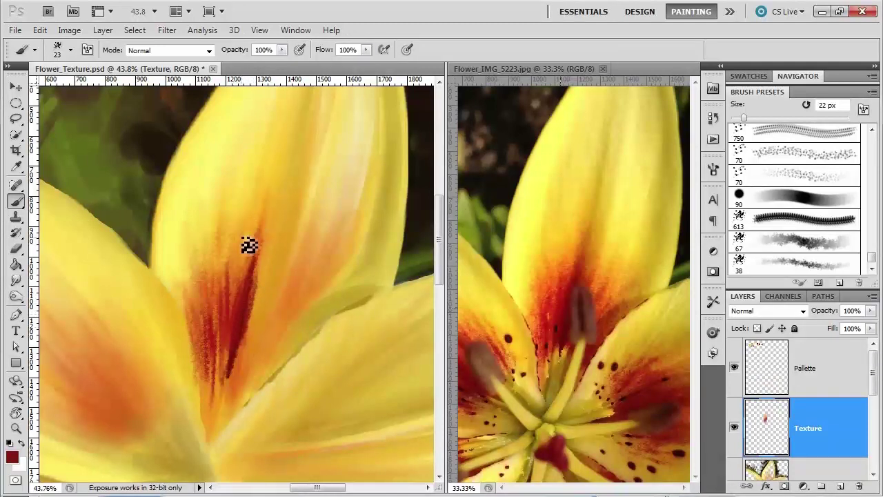
# - Enlarge the brush to 37 px and stroke sampled orange along the streak to blend it
pyautogui.press(']')
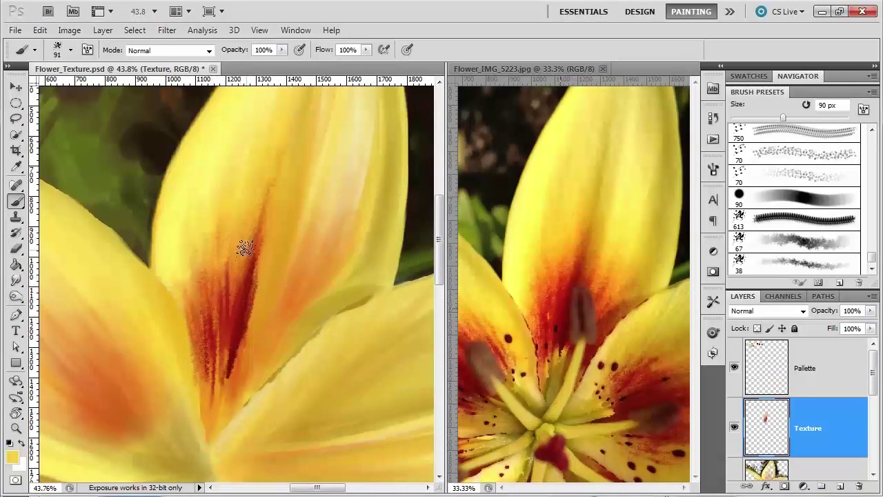
pyautogui.keyDown('alt'); pyautogui.click(235, 274); pyautogui.keyUp('alt')
pyautogui.moveTo(242, 296); pyautogui.dragTo(236, 226)
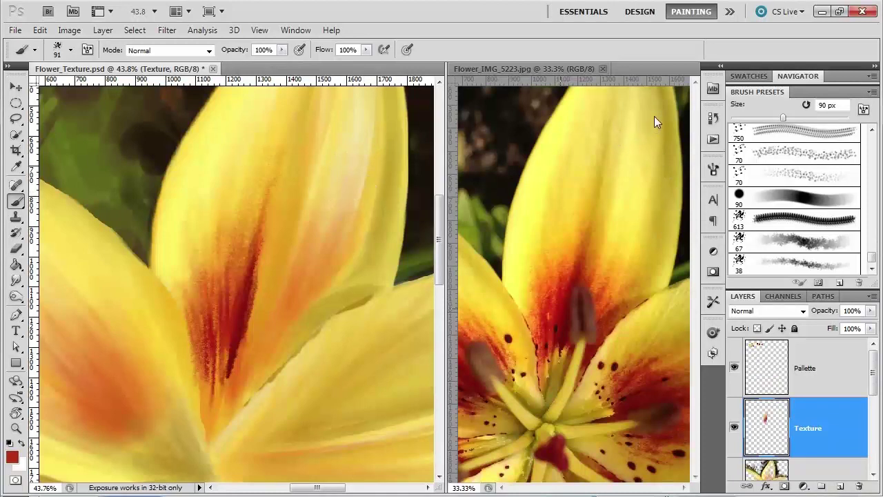
pyautogui.scroll(-1, 345, 246)
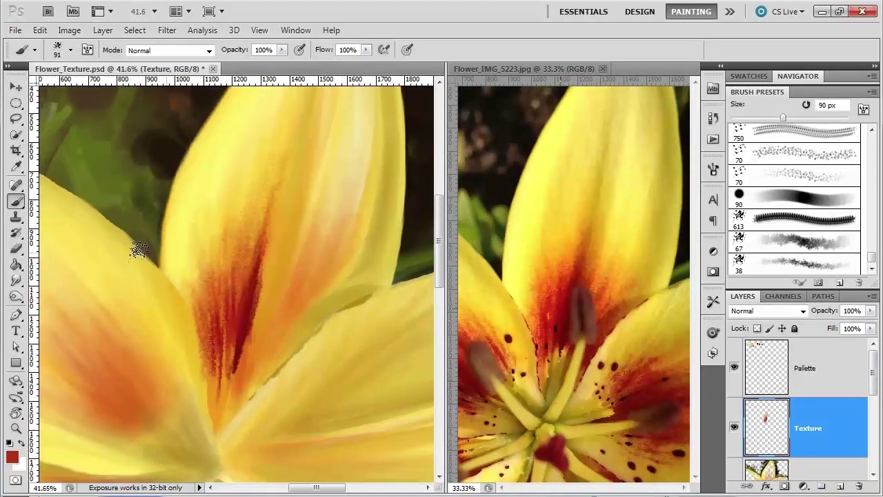
pyautogui.scroll(2, 43, 292)
pyautogui.click(16, 428)
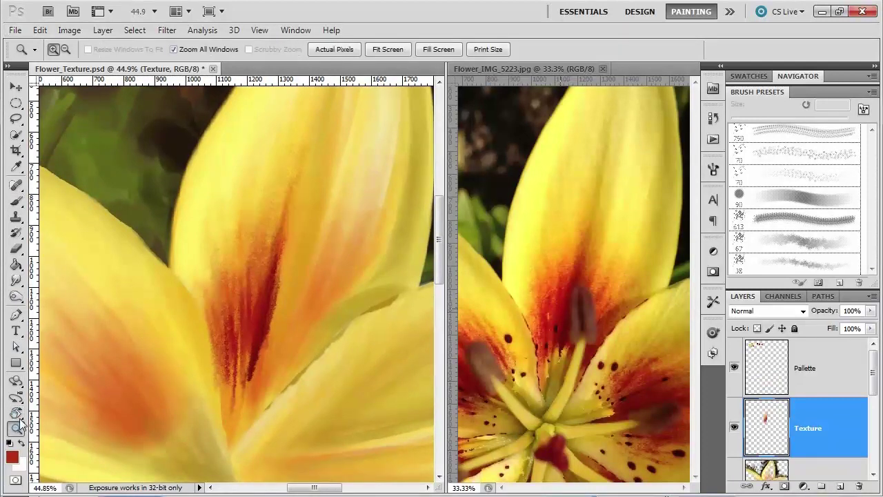
pyautogui.keyDown('alt'); pyautogui.click(259, 326); pyautogui.keyUp('alt')
pyautogui.keyDown('alt'); pyautogui.click(333, 292); pyautogui.keyUp('alt')
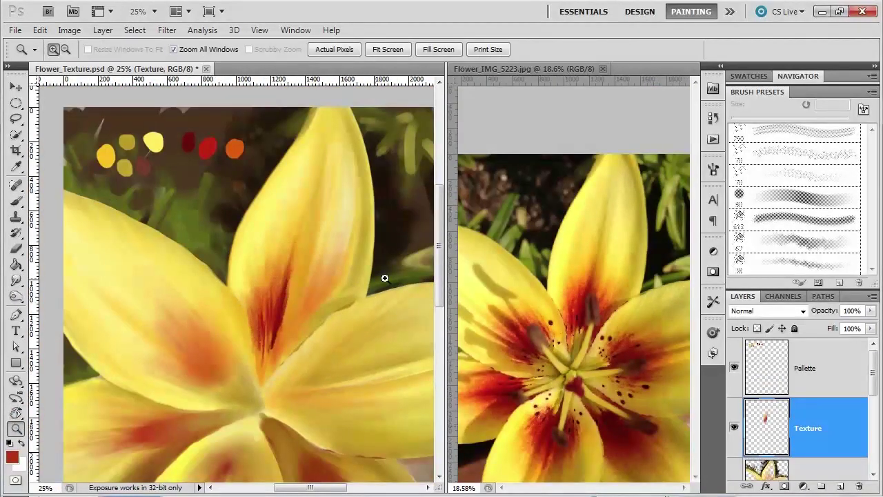
pyautogui.click(16, 201)
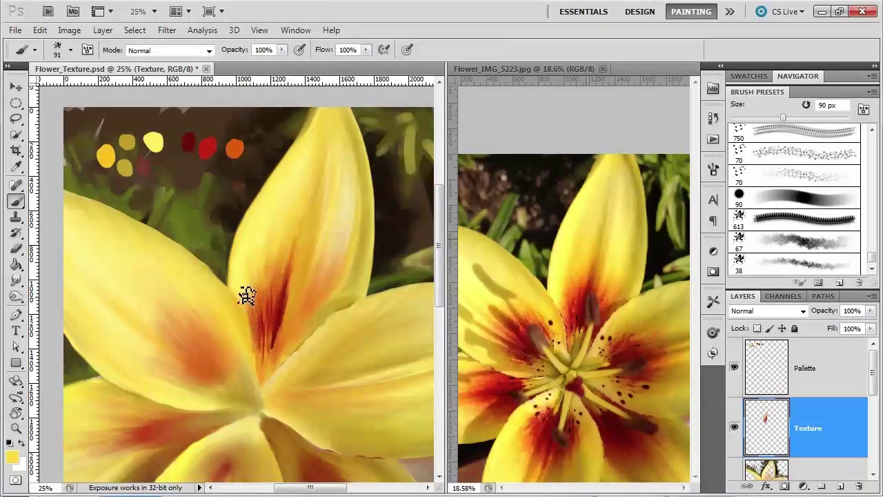
pyautogui.scroll(1, 365, 296)
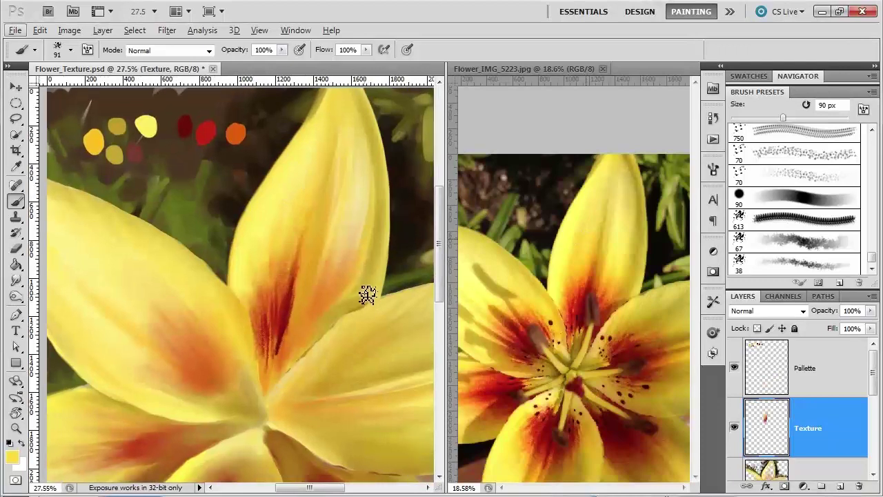
pyautogui.click(16, 427)
pyautogui.click(317, 265)
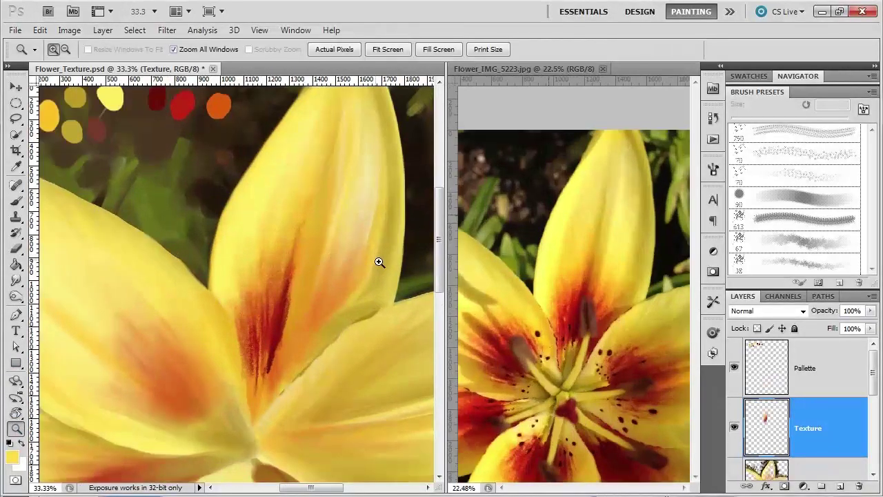
pyautogui.click(331, 269)
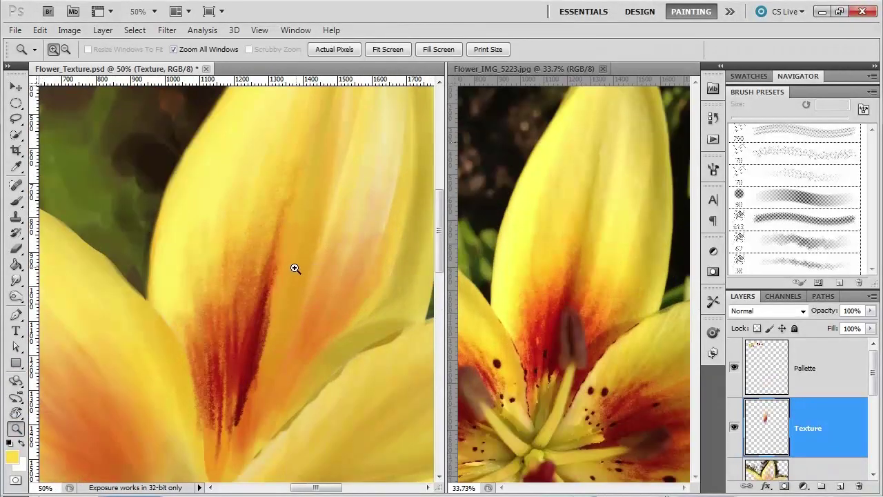
pyautogui.keyDown('alt'); pyautogui.click(302, 285); pyautogui.keyUp('alt')
pyautogui.keyDown('alt'); pyautogui.click(321, 300); pyautogui.keyUp('alt')
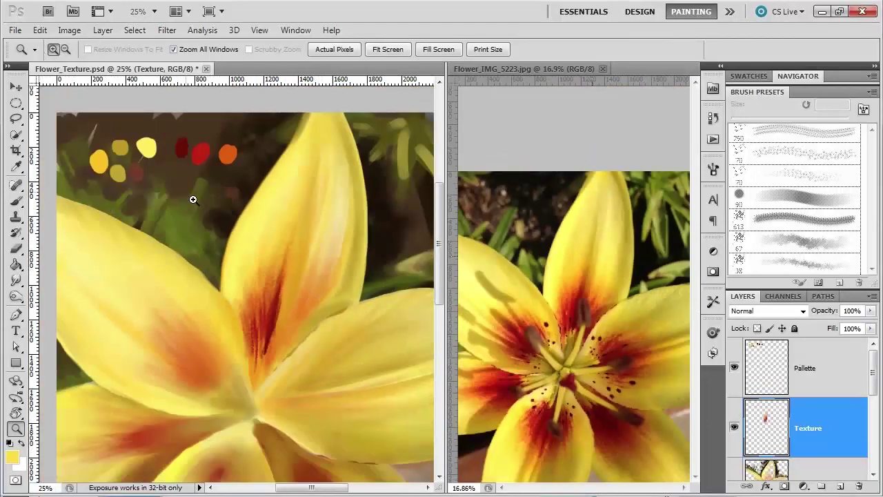
pyautogui.click(17, 200)
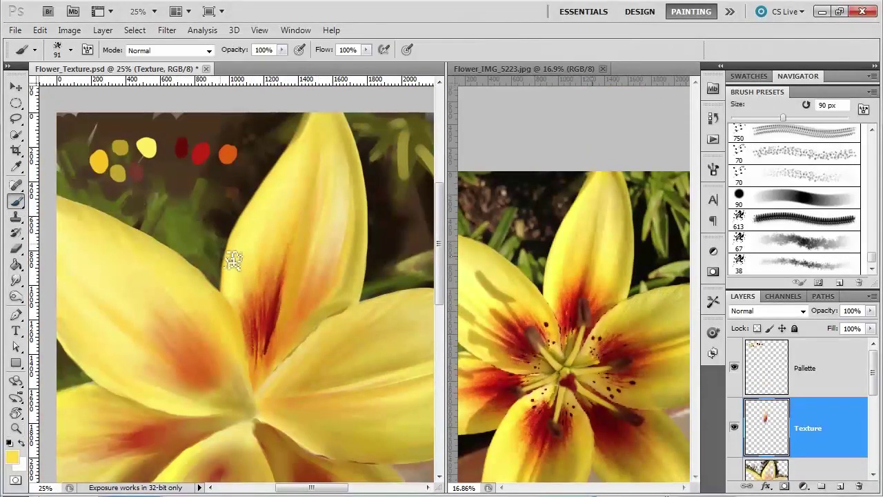
# - Paint thin dark red strokes along the centre petal's streak at 42 px, then slightly smaller
pyautogui.press('[')
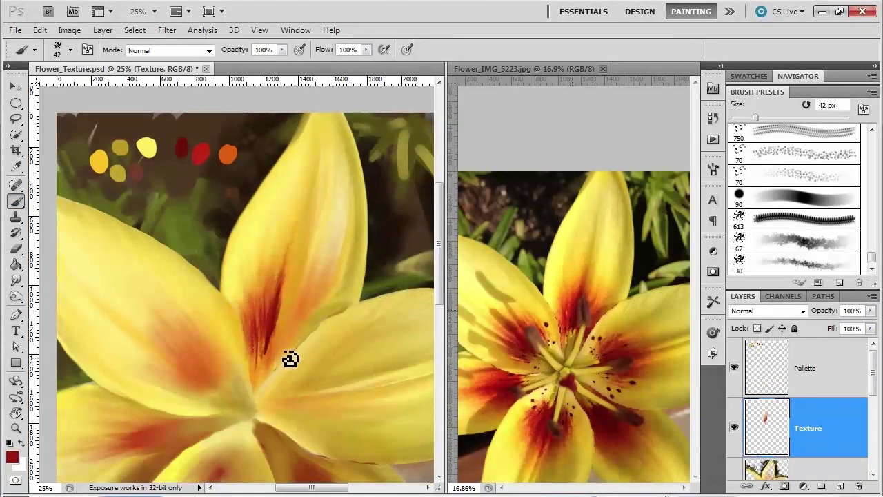
pyautogui.moveTo(304, 334); pyautogui.dragTo(280, 358)
pyautogui.moveTo(326, 323); pyautogui.dragTo(283, 359)
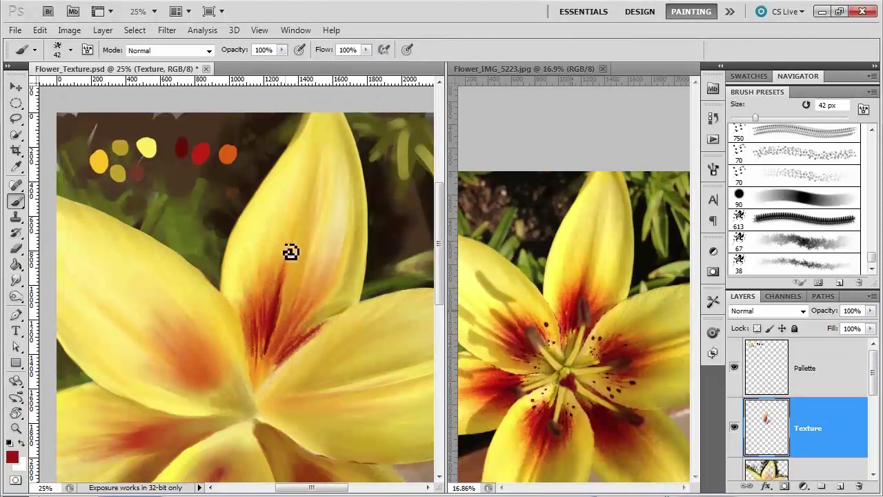
pyautogui.moveTo(276, 347); pyautogui.dragTo(279, 358)
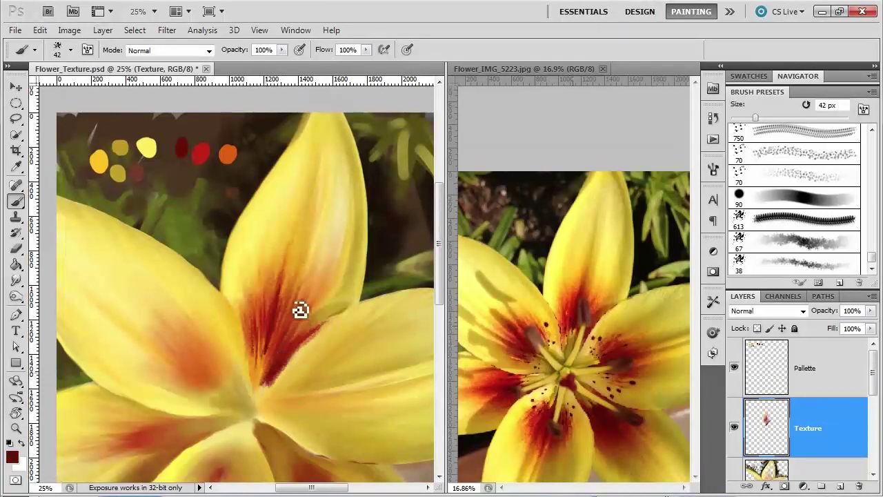
pyautogui.press('[')
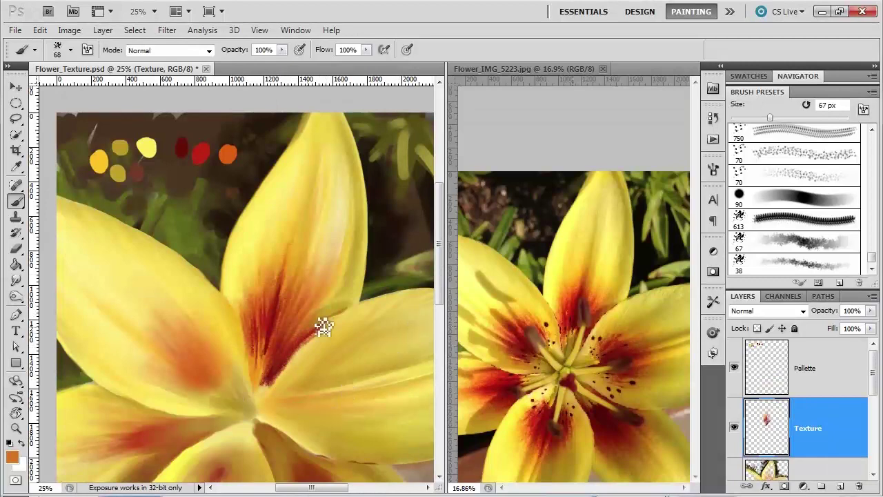
pyautogui.moveTo(276, 375)
pyautogui.mouseDown()
pyautogui.moveTo(274, 390)
pyautogui.moveTo(270, 343)
pyautogui.moveTo(270, 369)
pyautogui.moveTo(289, 322)
pyautogui.mouseUp()
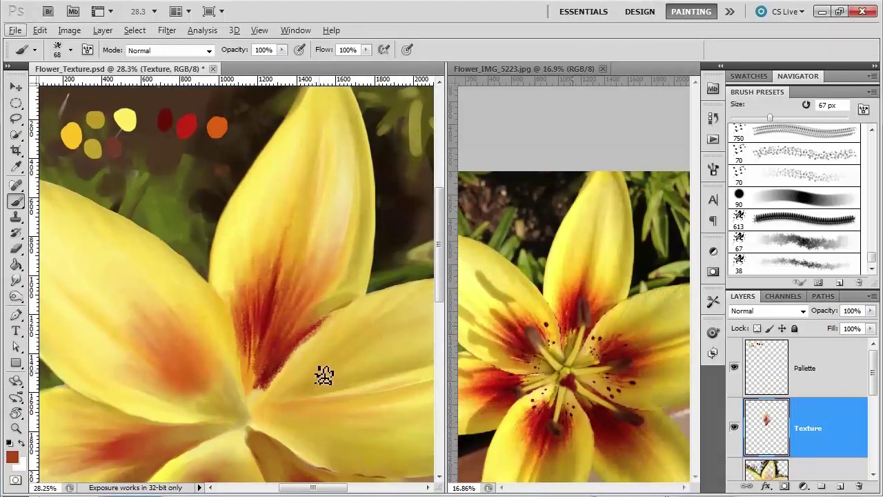
pyautogui.scroll(1, 324, 375)
# - Paint darker red veins down the petal's centre streak with a 17 px brush
pyautogui.press(']')
pyautogui.press(']')
pyautogui.press(']')
pyautogui.keyDown('alt'); pyautogui.click(269, 317); pyautogui.keyUp('alt')
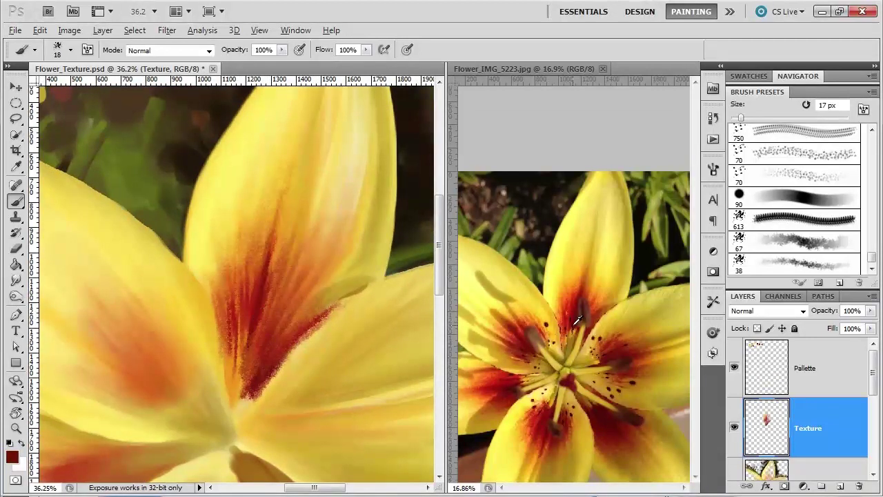
pyautogui.moveTo(251, 334); pyautogui.dragTo(255, 372)
pyautogui.moveTo(272, 321); pyautogui.dragTo(256, 365)
pyautogui.moveTo(267, 311)
pyautogui.mouseDown()
pyautogui.moveTo(251, 368)
pyautogui.moveTo(265, 312)
pyautogui.mouseUp()
pyautogui.moveTo(259, 363)
pyautogui.mouseDown()
pyautogui.moveTo(286, 306)
pyautogui.moveTo(258, 368)
pyautogui.moveTo(276, 320)
pyautogui.moveTo(269, 352)
pyautogui.moveTo(294, 317)
pyautogui.moveTo(295, 361)
pyautogui.moveTo(277, 384)
pyautogui.moveTo(298, 359)
pyautogui.moveTo(274, 389)
pyautogui.moveTo(320, 336)
pyautogui.moveTo(276, 380)
pyautogui.moveTo(280, 365)
pyautogui.moveTo(326, 329)
pyautogui.moveTo(269, 382)
pyautogui.moveTo(311, 316)
pyautogui.moveTo(274, 355)
pyautogui.mouseUp()
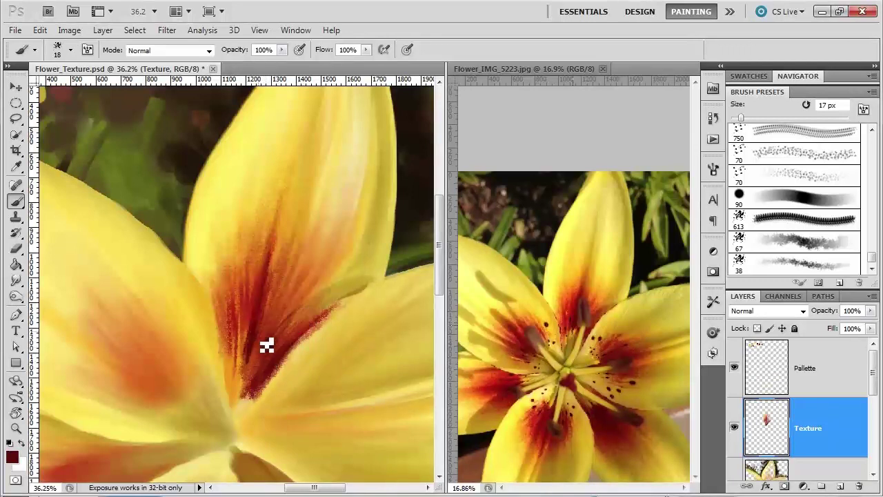
# - At 72 px, add red toward the petal's right edge, cover it with lighter yellow, then sample a pale colour
pyautogui.press(']')
pyautogui.press(']')
pyautogui.press(']')
pyautogui.press(']')
pyautogui.press(']')
pyautogui.moveTo(287, 330); pyautogui.dragTo(332, 294)
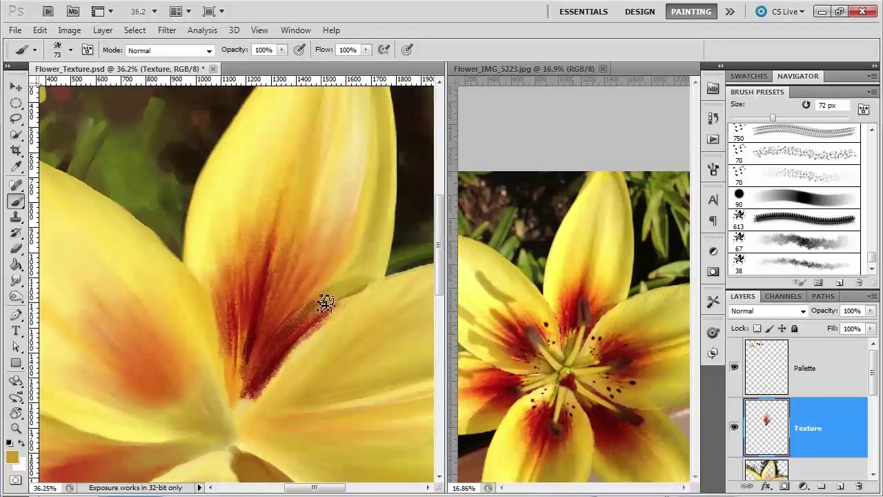
pyautogui.moveTo(335, 292); pyautogui.dragTo(306, 323)
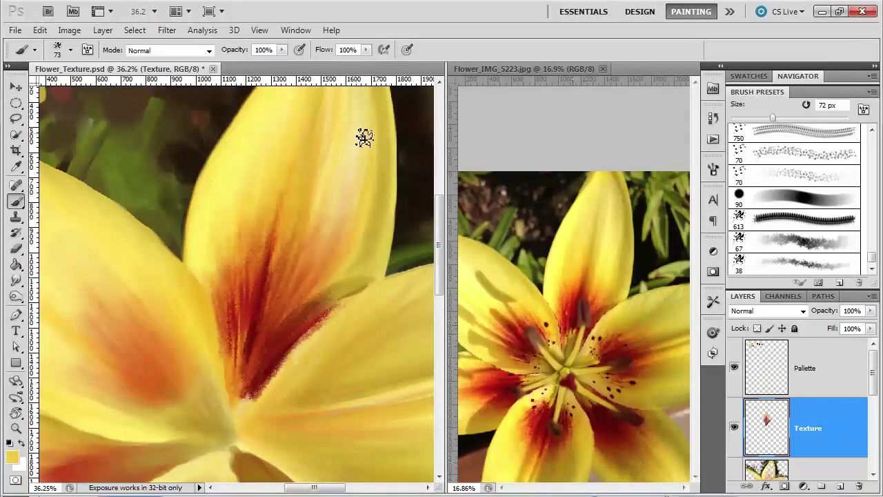
pyautogui.keyDown('alt'); pyautogui.click(294, 241); pyautogui.keyUp('alt')
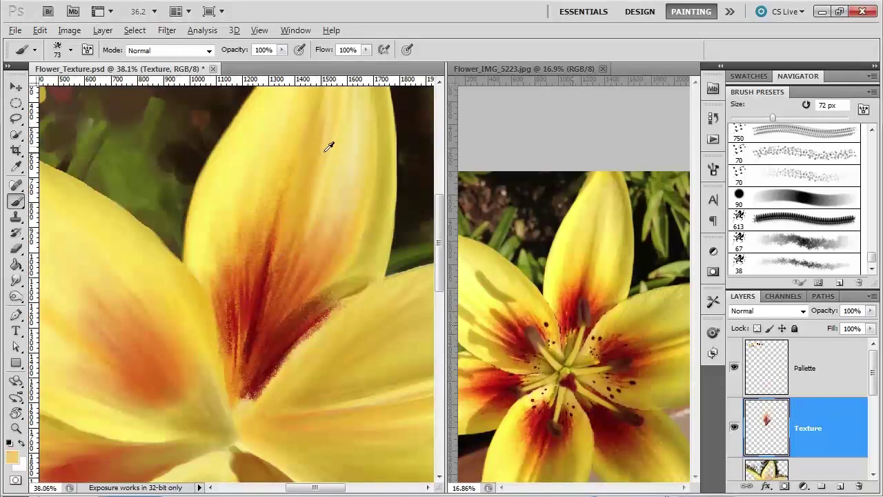
# - Zoom and pan to inspect the upper centre petal, then view the whole flower again
pyautogui.scroll(2, 330, 143)
pyautogui.moveTo(354, 169); pyautogui.dragTo(351, 181)
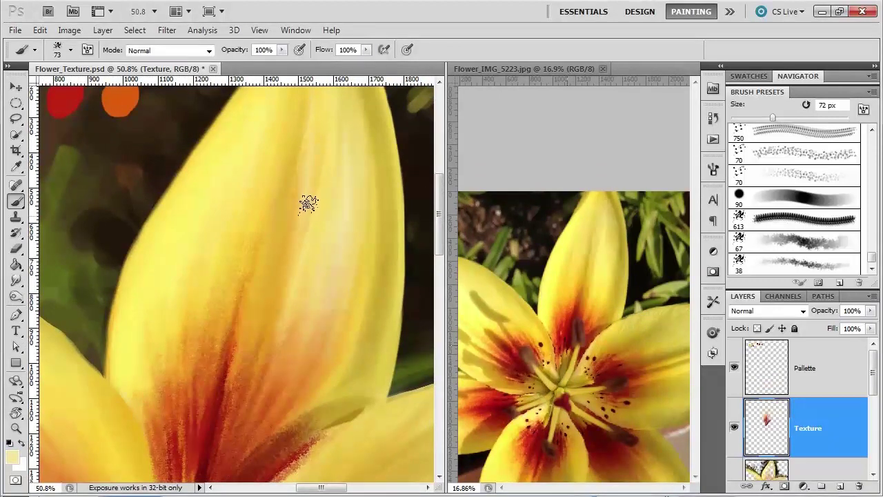
pyautogui.scroll(-3, 325, 379)
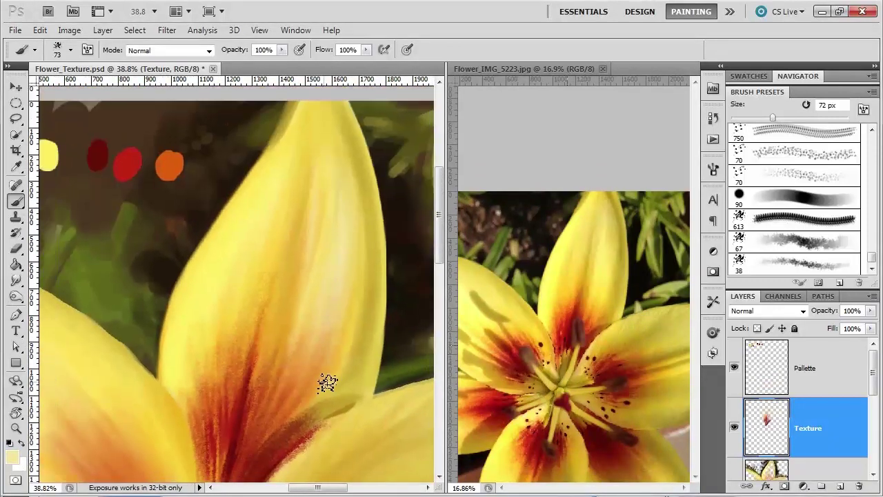
pyautogui.moveTo(336, 339); pyautogui.dragTo(338, 290)
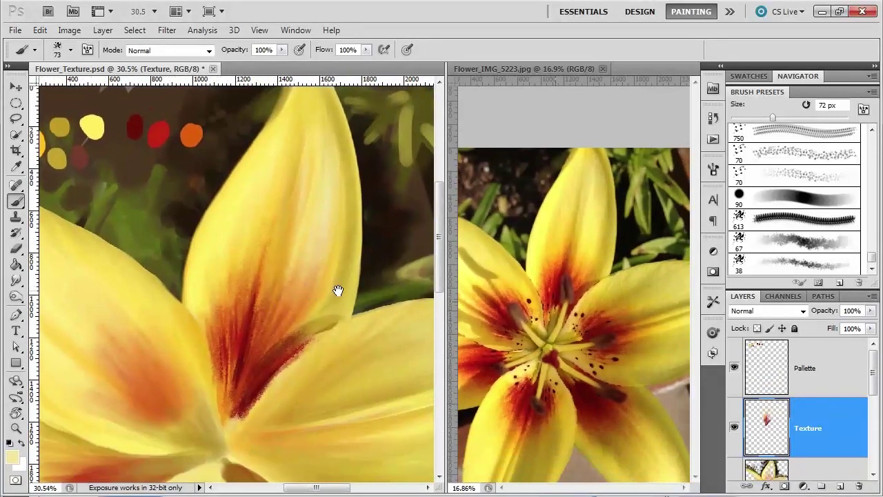
# - Add a layer mask to Texture and set up an 18 px soft round brush in black
pyautogui.click(783, 486)
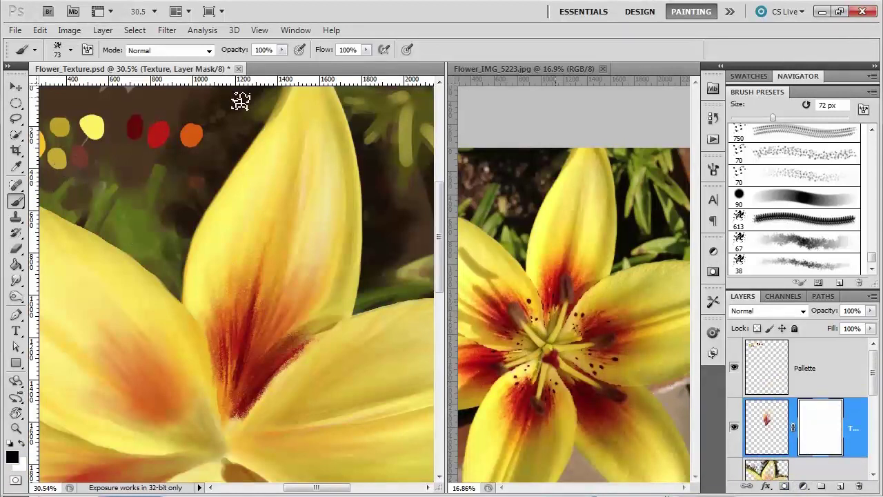
pyautogui.click(791, 201)
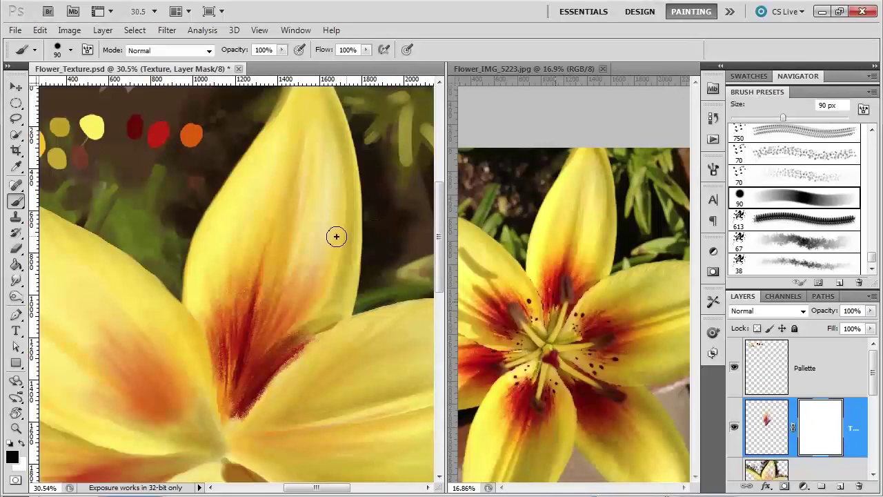
pyautogui.scroll(2, 329, 340)
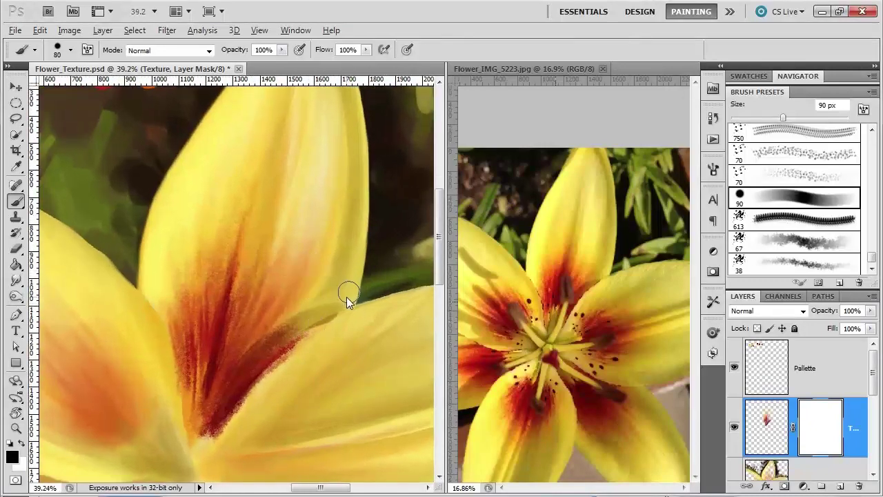
pyautogui.press('[')
pyautogui.press('[')
pyautogui.press('[')
pyautogui.press('[')
pyautogui.press('[')
pyautogui.press('[')
pyautogui.press('[')
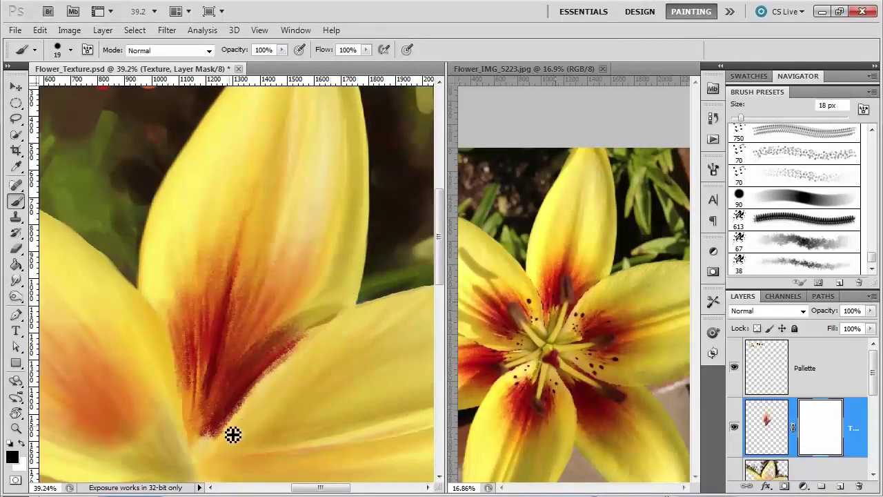
pyautogui.click(21, 443)
pyautogui.click(22, 445)
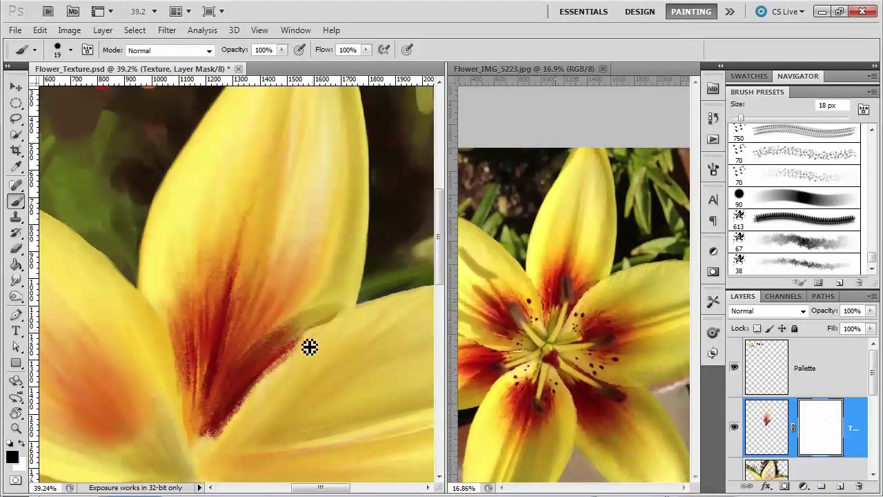
# - Mask out the rough red strokes along the petal's lower edge
pyautogui.moveTo(286, 374)
pyautogui.mouseDown()
pyautogui.moveTo(325, 346)
pyautogui.moveTo(272, 380)
pyautogui.moveTo(307, 344)
pyautogui.moveTo(292, 349)
pyautogui.moveTo(326, 334)
pyautogui.moveTo(286, 364)
pyautogui.mouseUp()
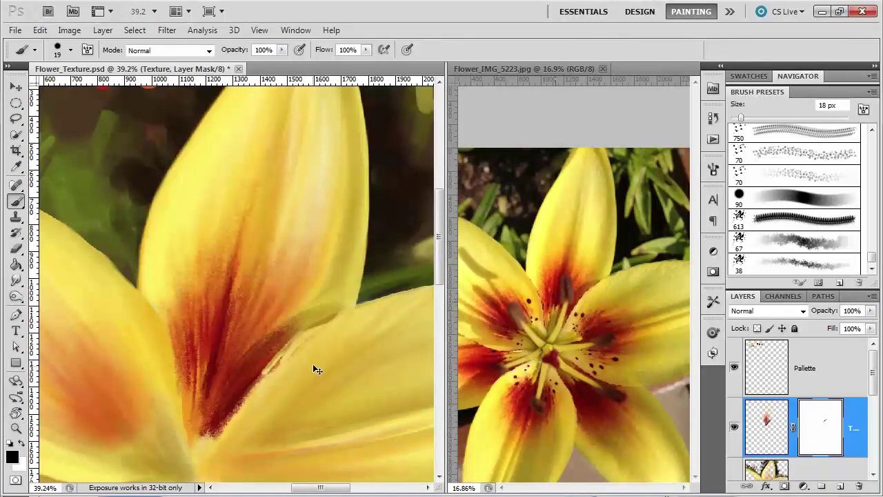
pyautogui.hotkey('ctrl', 'z')
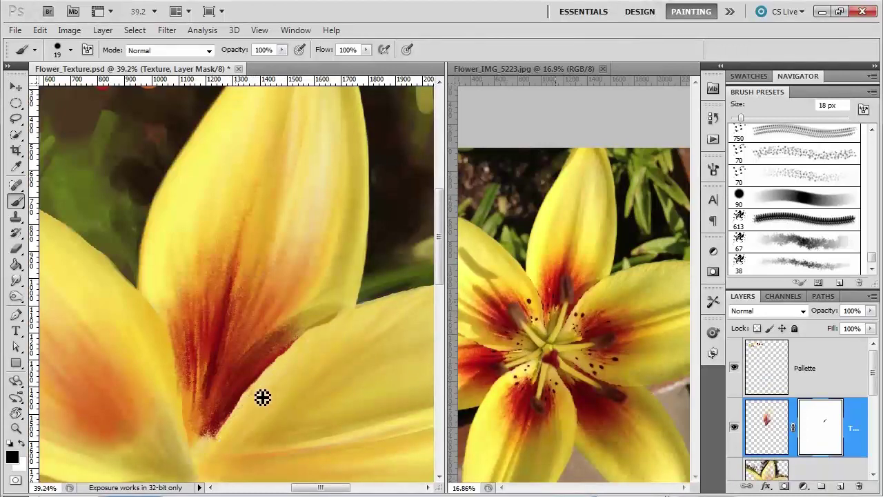
pyautogui.moveTo(217, 468)
pyautogui.mouseDown()
pyautogui.moveTo(361, 339)
pyautogui.moveTo(319, 345)
pyautogui.moveTo(355, 323)
pyautogui.moveTo(320, 346)
pyautogui.moveTo(233, 370)
pyautogui.mouseUp()
# - Zoom in on the upper petal's streak and paint black on the mask to trim its ragged edge
pyautogui.press('z')
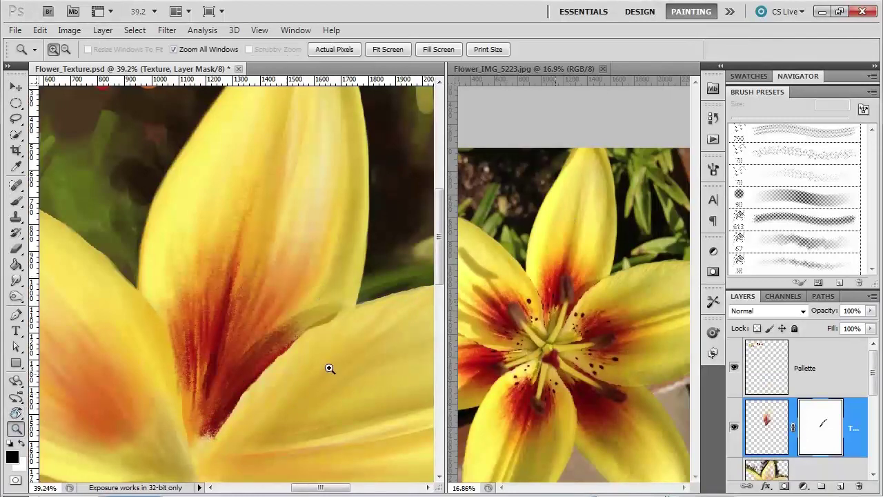
pyautogui.click(565, 341)
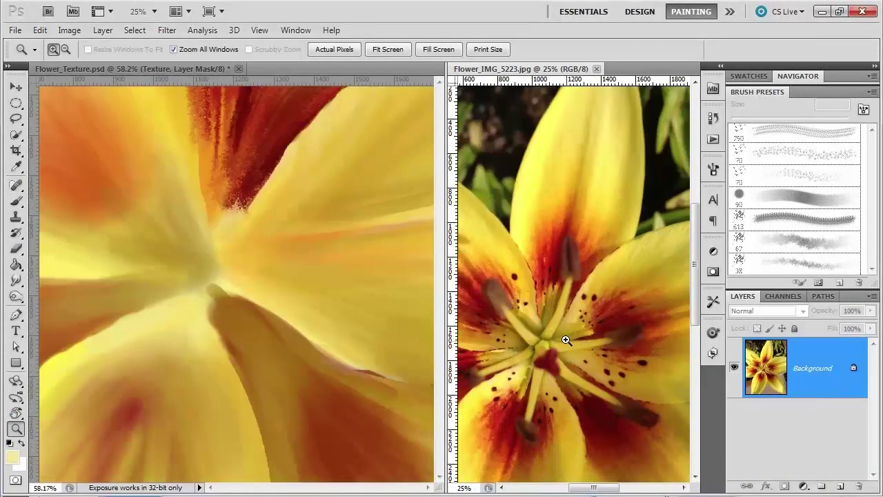
pyautogui.click(270, 328)
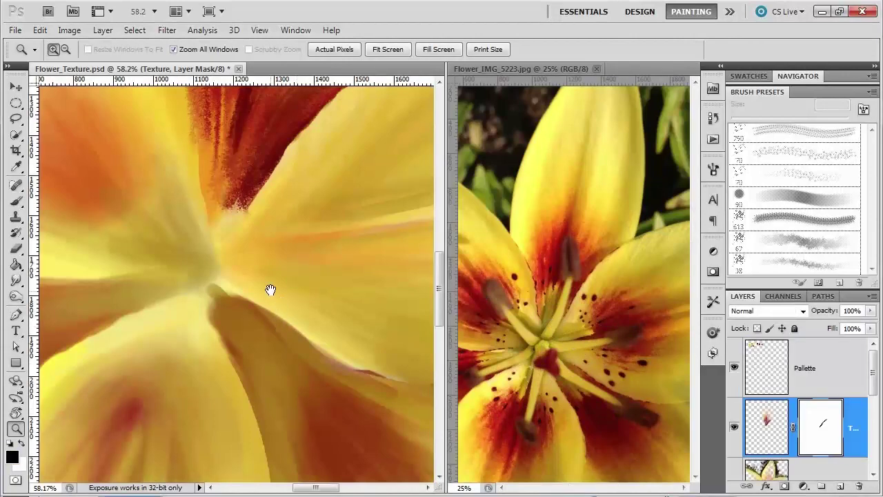
pyautogui.moveTo(269, 290); pyautogui.dragTo(270, 361)
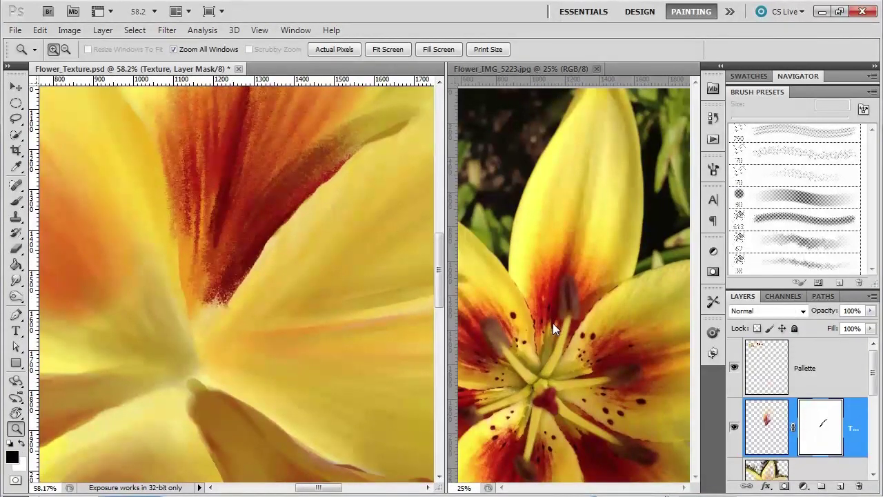
pyautogui.click(15, 204)
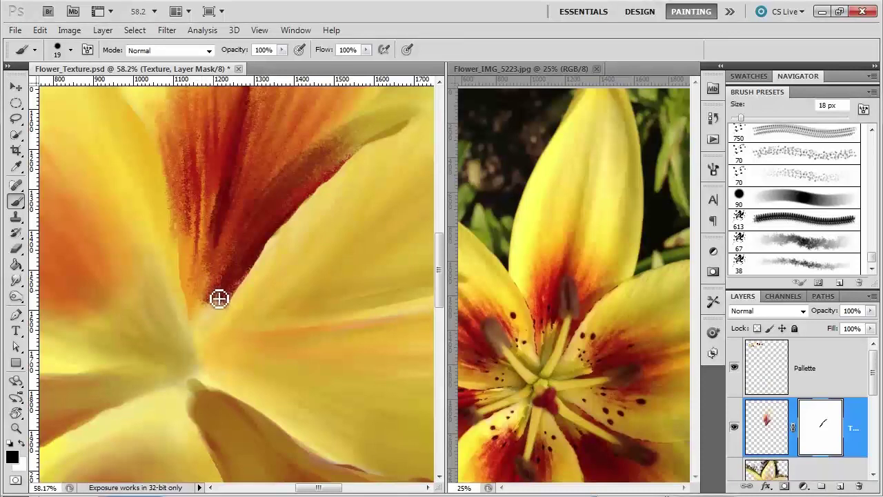
pyautogui.moveTo(218, 298)
pyautogui.mouseDown()
pyautogui.moveTo(233, 235)
pyautogui.moveTo(217, 318)
pyautogui.moveTo(224, 299)
pyautogui.moveTo(219, 318)
pyautogui.moveTo(237, 298)
pyautogui.moveTo(247, 281)
pyautogui.moveTo(223, 311)
pyautogui.moveTo(246, 269)
pyautogui.moveTo(211, 296)
pyautogui.moveTo(207, 325)
pyautogui.moveTo(209, 264)
pyautogui.mouseUp()
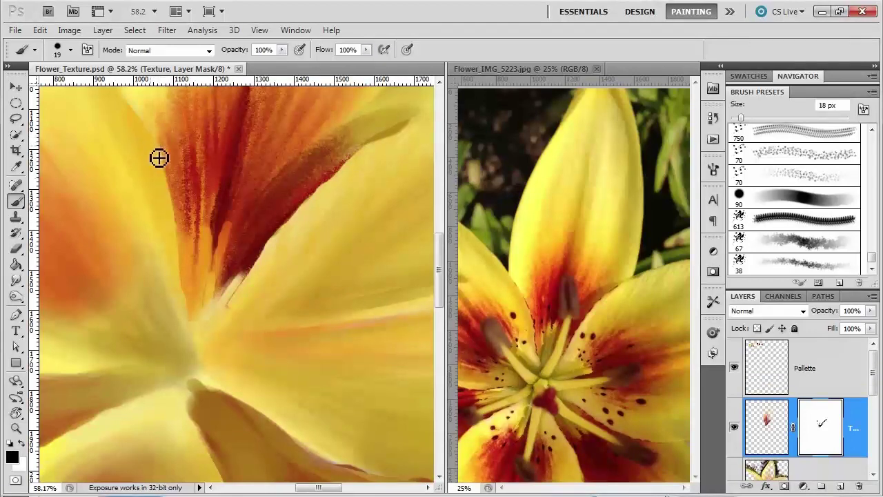
# - Zoom out and pan both views to bring the upper petal into view
pyautogui.scroll(-2, 217, 248)
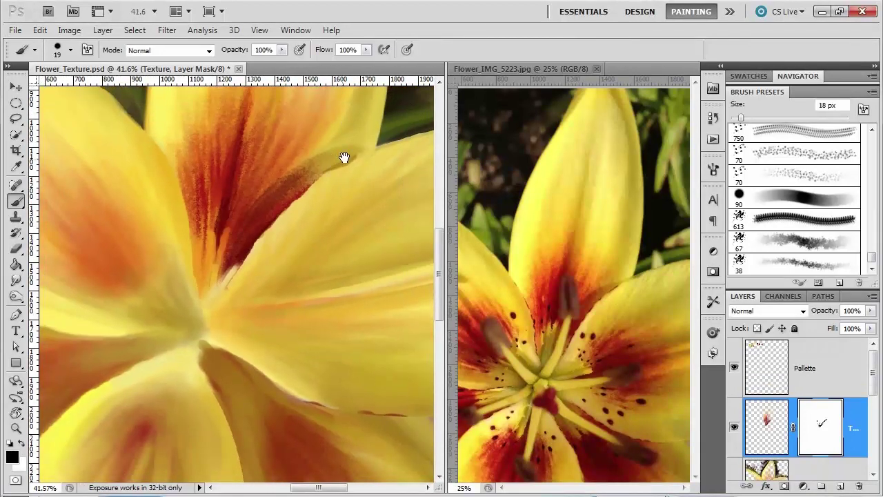
pyautogui.moveTo(344, 157); pyautogui.dragTo(317, 223)
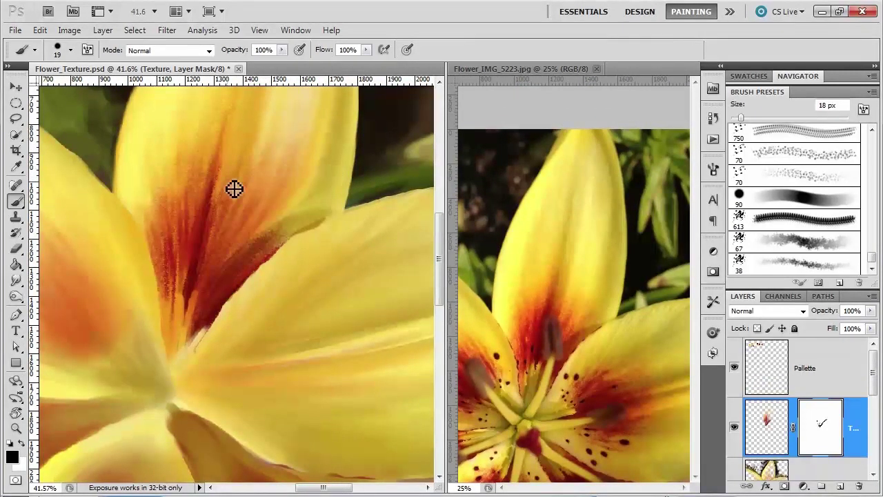
pyautogui.scroll(1, 297, 206)
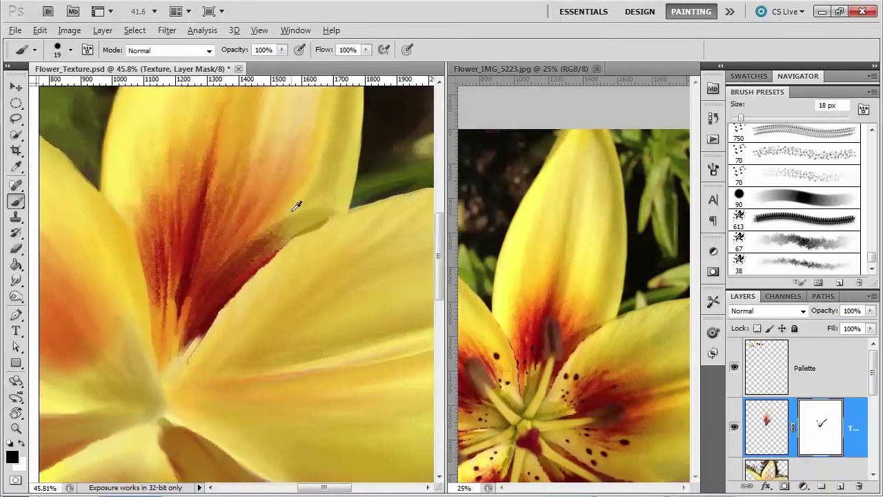
pyautogui.scroll(-4, 297, 205)
pyautogui.moveTo(294, 217); pyautogui.dragTo(279, 227)
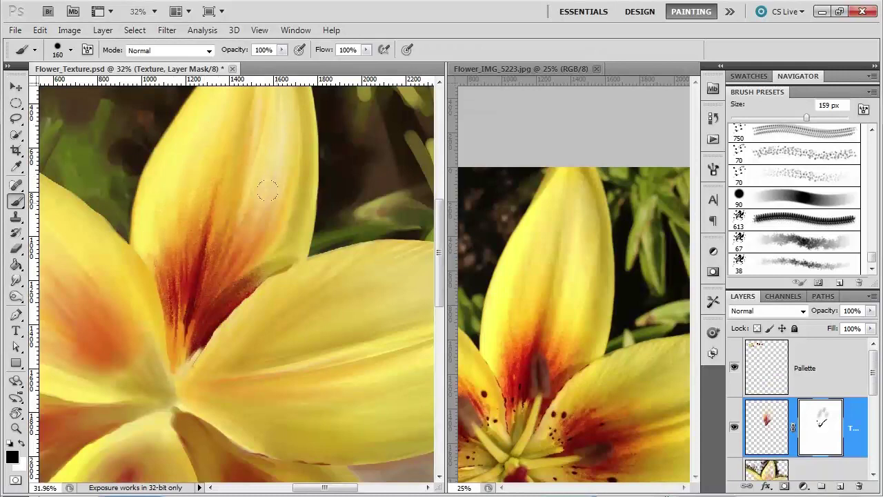
# - Zoom out further and reposition both views on the whole painted flower
pyautogui.scroll(-3, 414, 252)
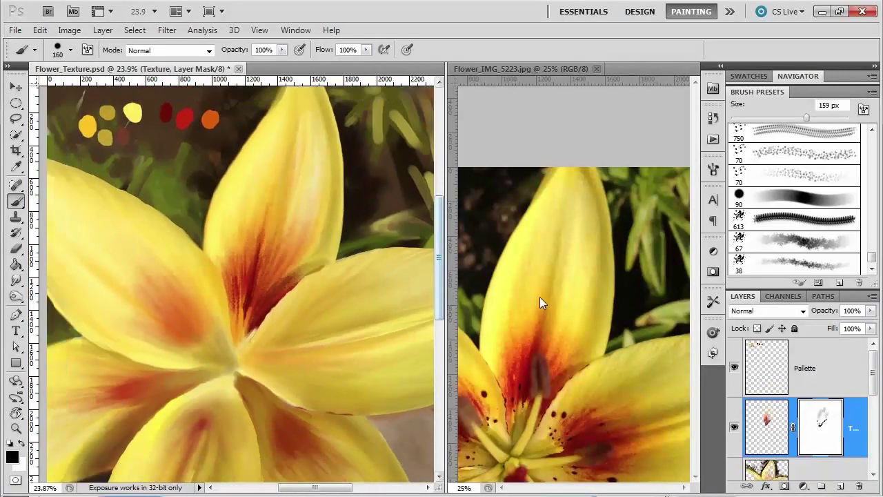
pyautogui.moveTo(330, 245)
pyautogui.mouseDown()
pyautogui.moveTo(294, 309)
pyautogui.moveTo(303, 290)
pyautogui.mouseUp()
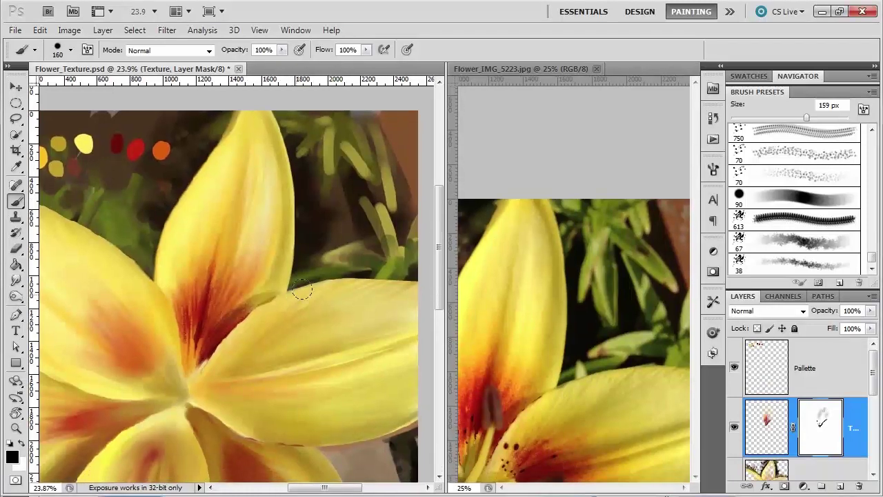
pyautogui.moveTo(317, 343); pyautogui.dragTo(351, 317)
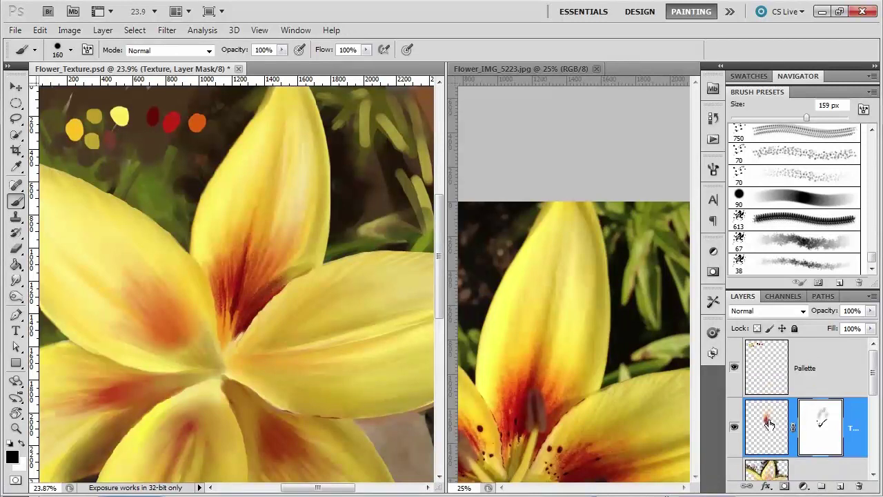
pyautogui.click(764, 429)
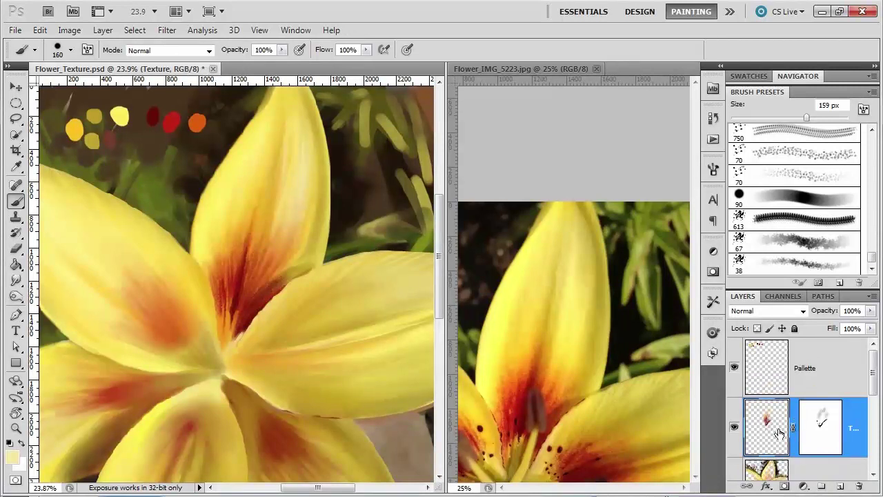
pyautogui.click(804, 487)
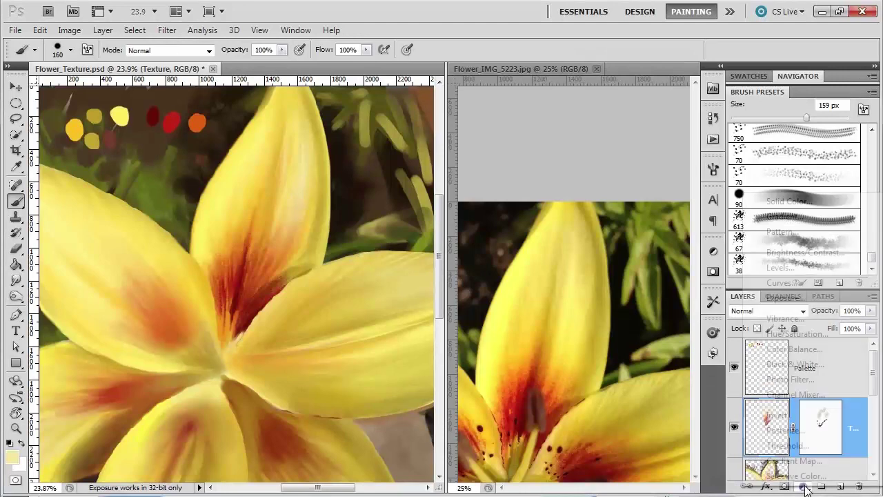
pyautogui.click(799, 320)
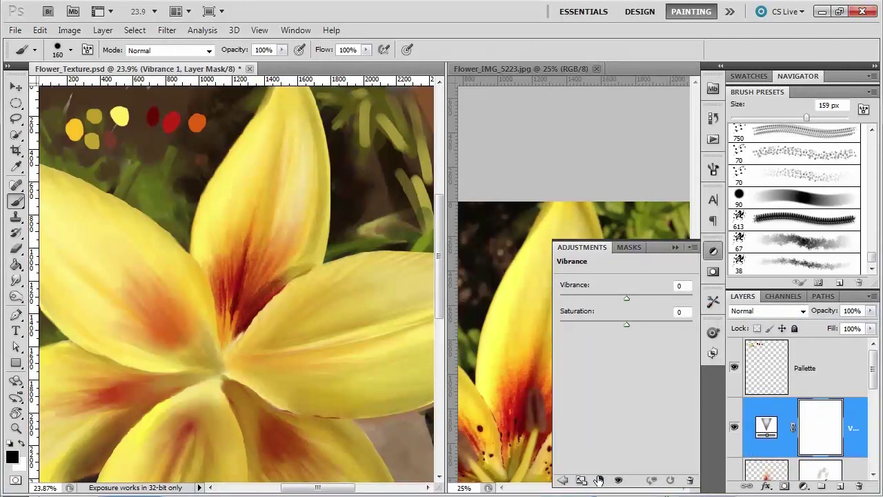
pyautogui.click(599, 480)
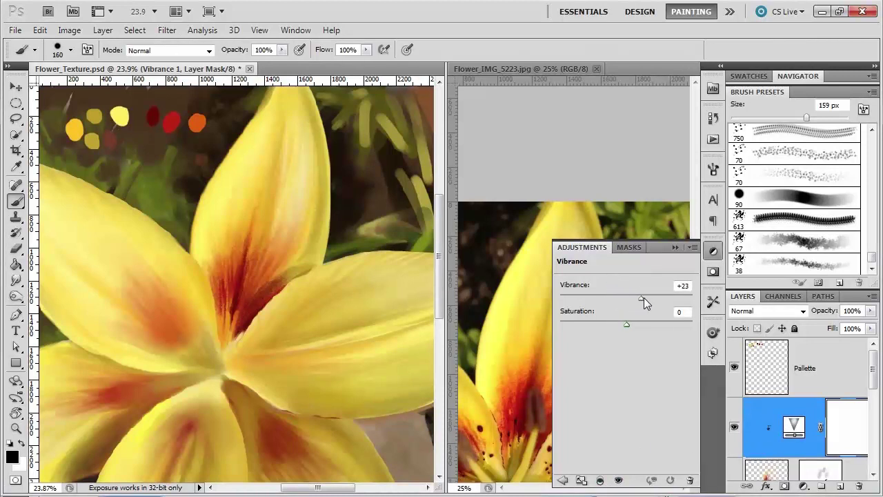
pyautogui.moveTo(655, 299); pyautogui.dragTo(691, 305)
pyautogui.click(676, 247)
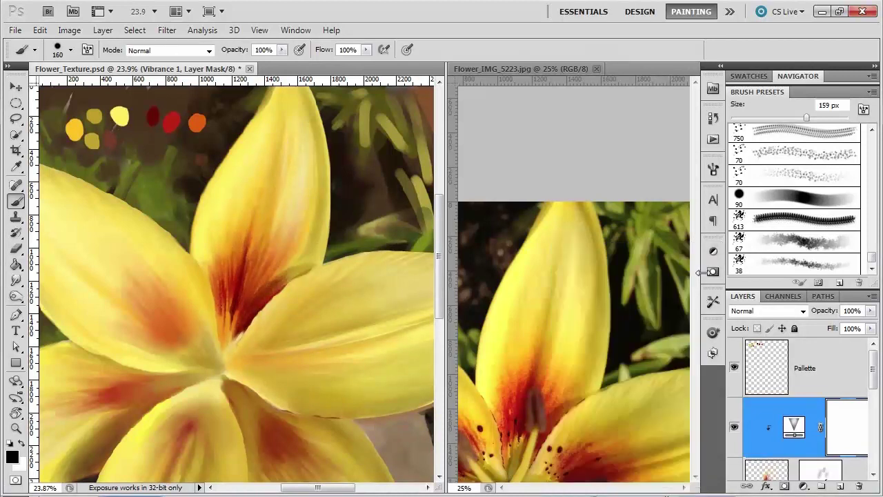
pyautogui.click(734, 431)
pyautogui.click(735, 430)
pyautogui.click(736, 430)
pyautogui.click(735, 430)
pyautogui.click(735, 431)
pyautogui.scroll(-1, 763, 423)
pyautogui.press('Delete')
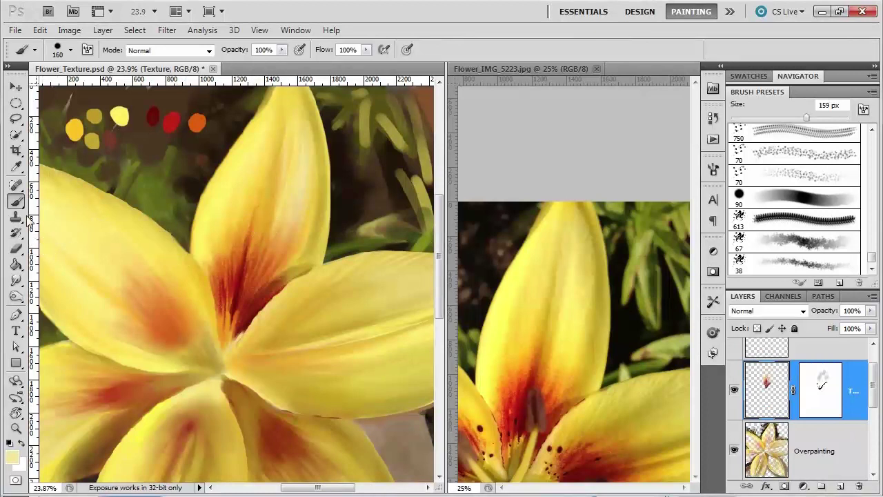
# - Switch to the Sponge Tool in Saturate mode with a 217 px brush
pyautogui.click(16, 297)
pyautogui.rightClick(16, 297)
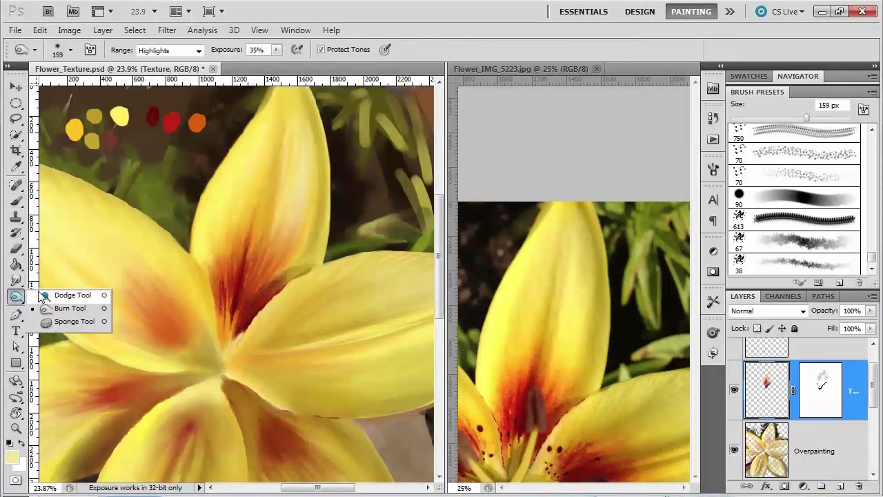
pyautogui.click(69, 321)
pyautogui.click(196, 50)
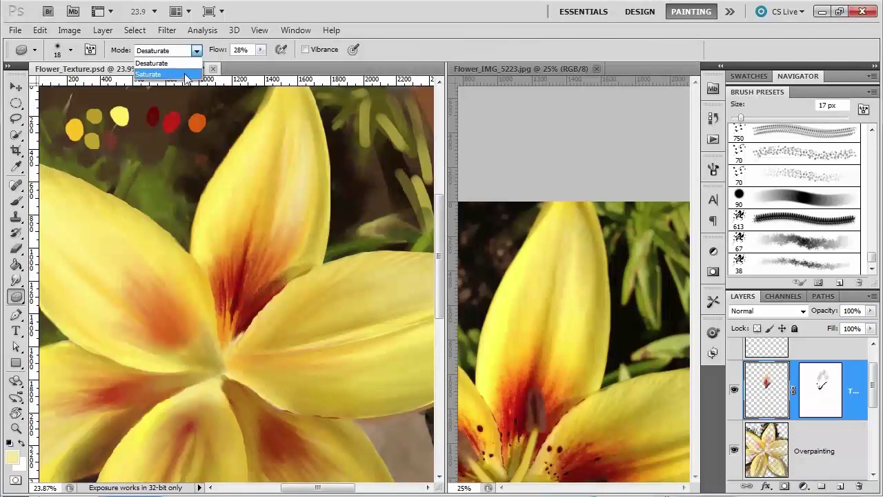
pyautogui.click(184, 75)
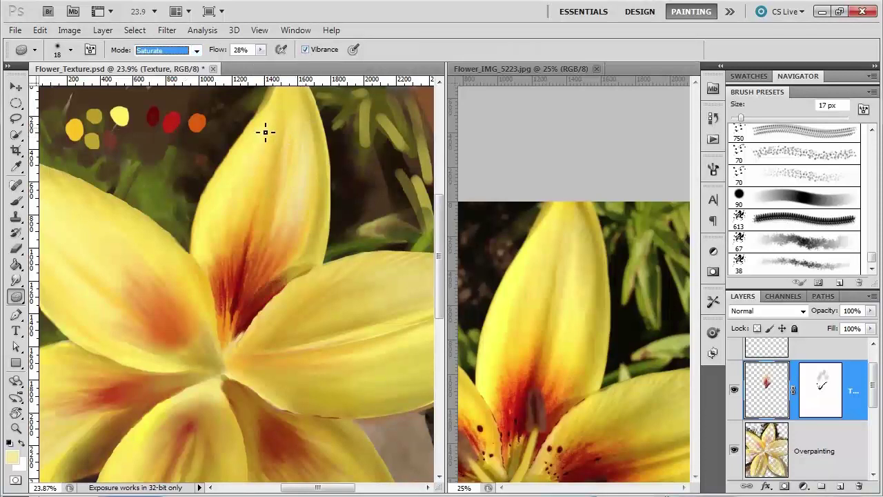
pyautogui.press(']')
pyautogui.press(']')
pyautogui.press(']')
pyautogui.press(']')
pyautogui.press(']')
pyautogui.press(']')
pyautogui.press(']')
pyautogui.press(']')
pyautogui.press(']')
pyautogui.press(']')
pyautogui.press(']')
pyautogui.press(']')
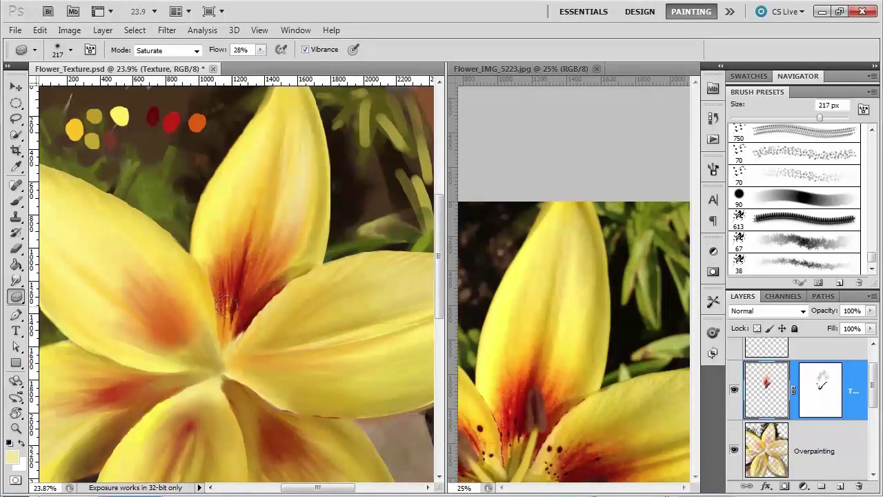
# - Saturate the red centre of the upper petal with sponge strokes at 28% flow
pyautogui.moveTo(227, 306)
pyautogui.mouseDown()
pyautogui.moveTo(250, 248)
pyautogui.moveTo(223, 322)
pyautogui.mouseUp()
pyautogui.scroll(-2, 357, 331)
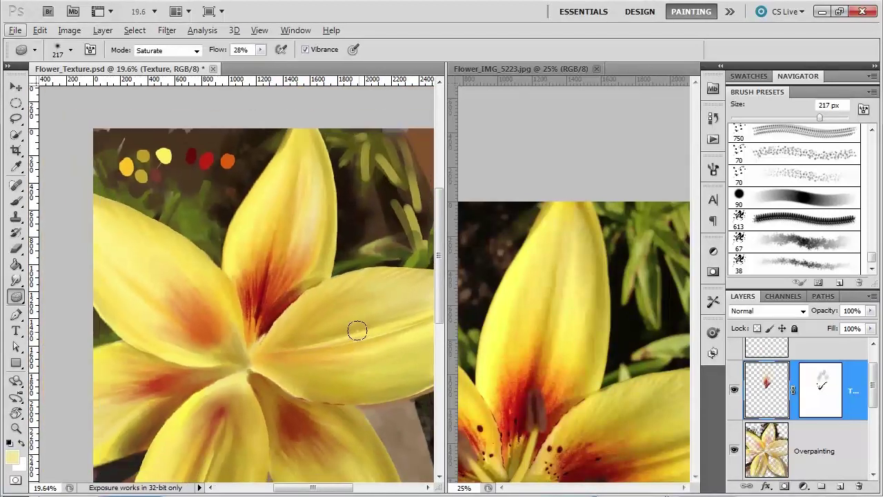
pyautogui.moveTo(391, 325); pyautogui.dragTo(300, 319)
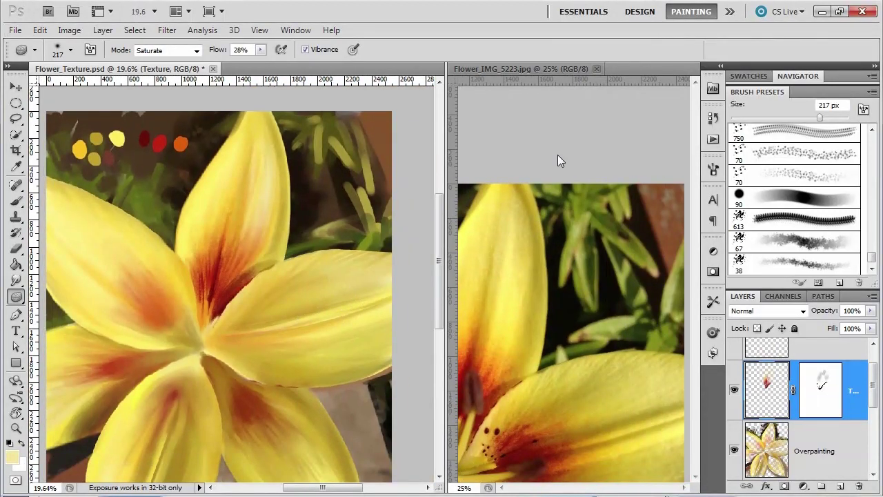
# - Zoom the Flower_IMG_5223 reference photo out to 16.6% and recentre both views on the lilies
pyautogui.click(559, 160)
pyautogui.scroll(-3, 557, 276)
pyautogui.moveTo(529, 361); pyautogui.dragTo(598, 268)
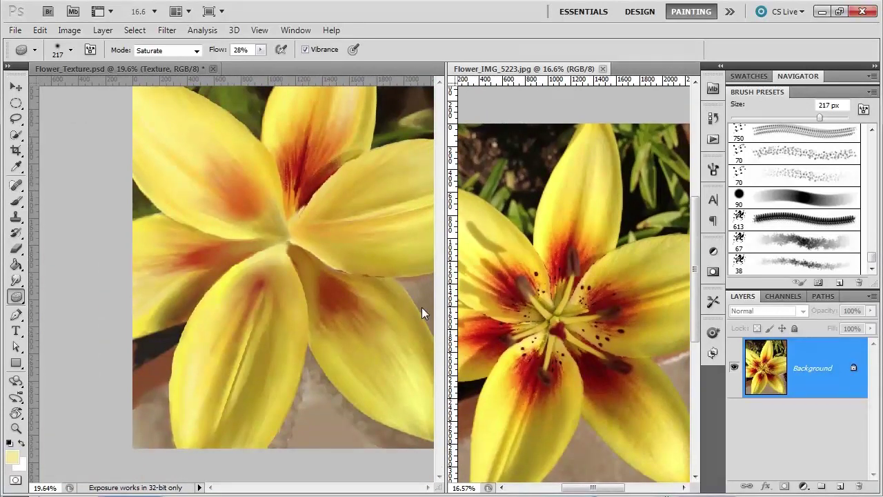